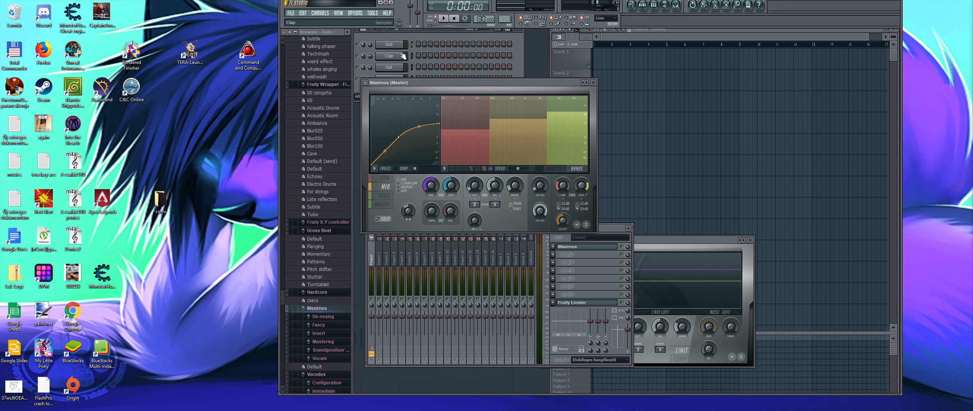
Insert a Keyzone Classic channel and turn its Release knob fully up
mouse_move(431, 123)
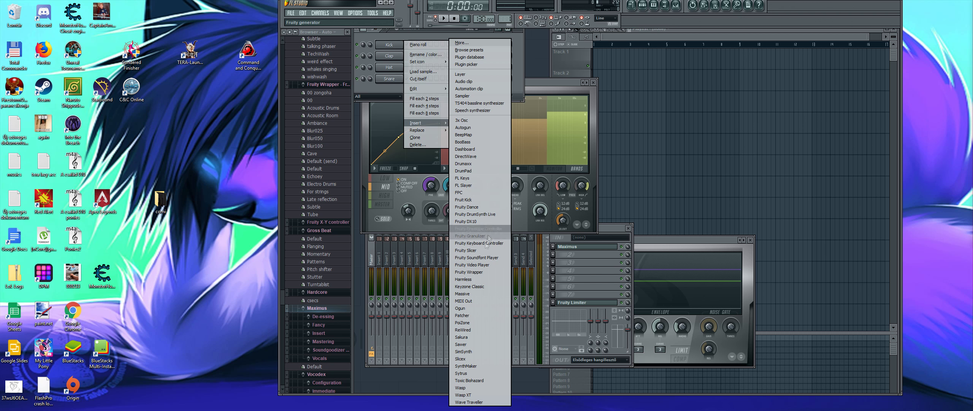
click(469, 286)
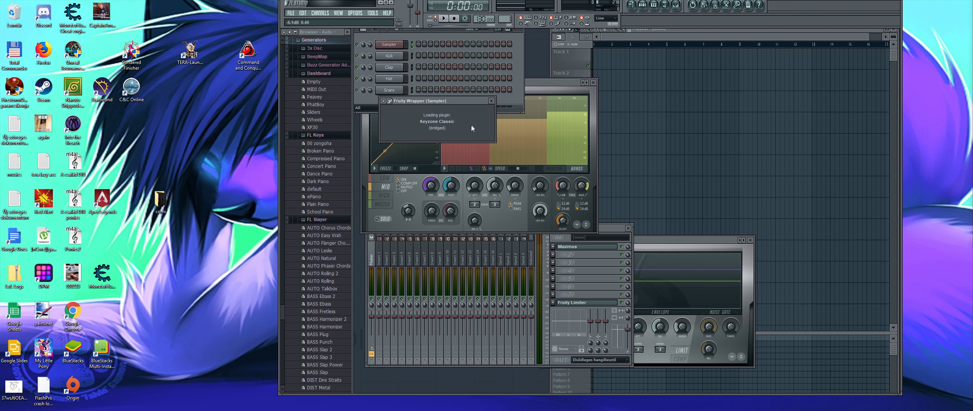
drag(527, 196, 518, 92)
click(519, 97)
Play a series of test notes on the Keyzone piano from the computer keyboard
key(x)
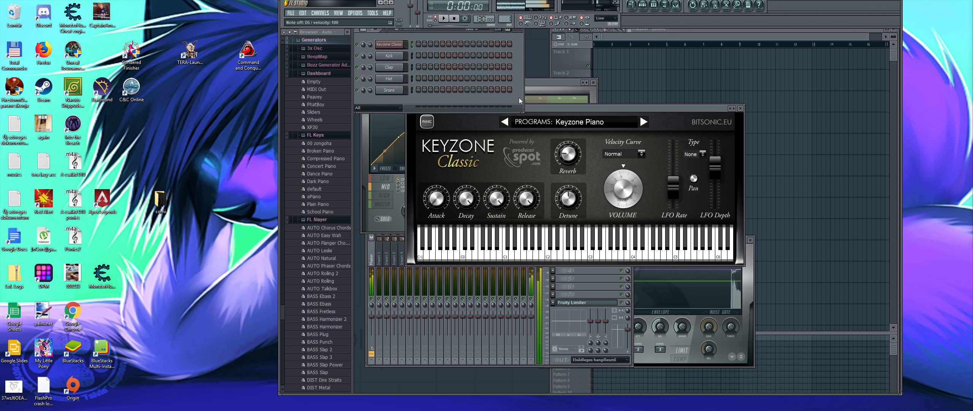
key(x)
key(n)
key(w)
key(y)
key(o)
key(y)
key(w)
key(n)
key(x)
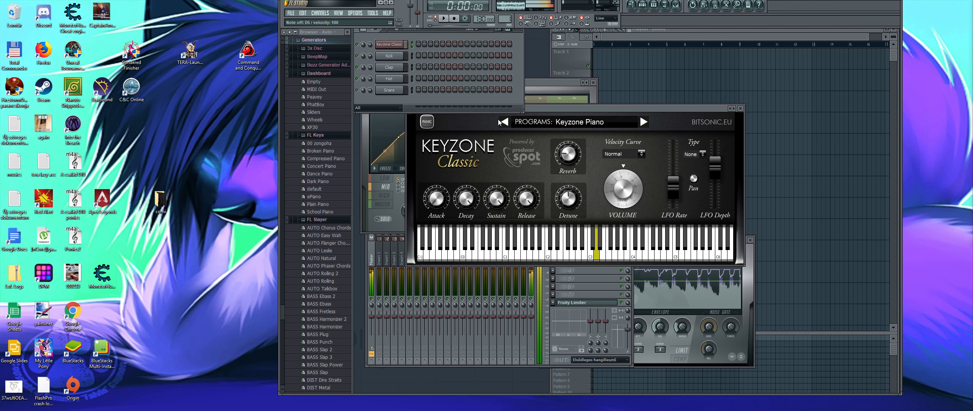
Open the Keyzone Classic piano roll, move it up-left, and show its keyboard as piano keys
right_click(399, 49)
click(413, 53)
drag(686, 186, 662, 44)
click(403, 61)
click(404, 61)
scroll(495, 164, down, 2)
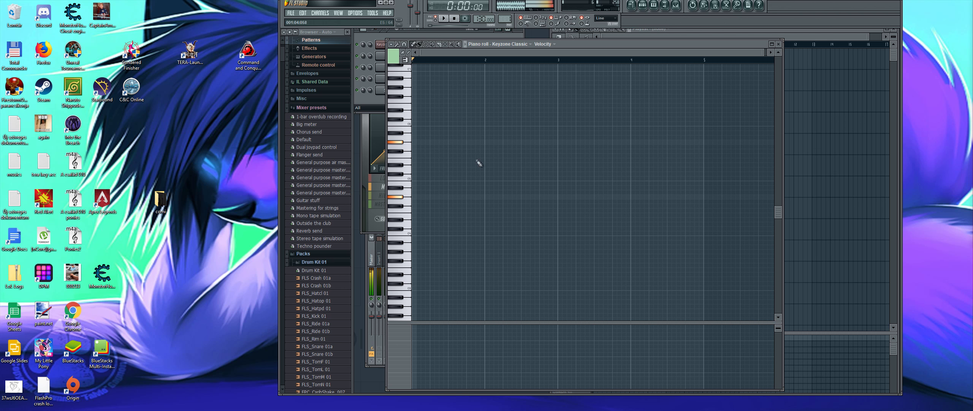
scroll(474, 158, up, 2)
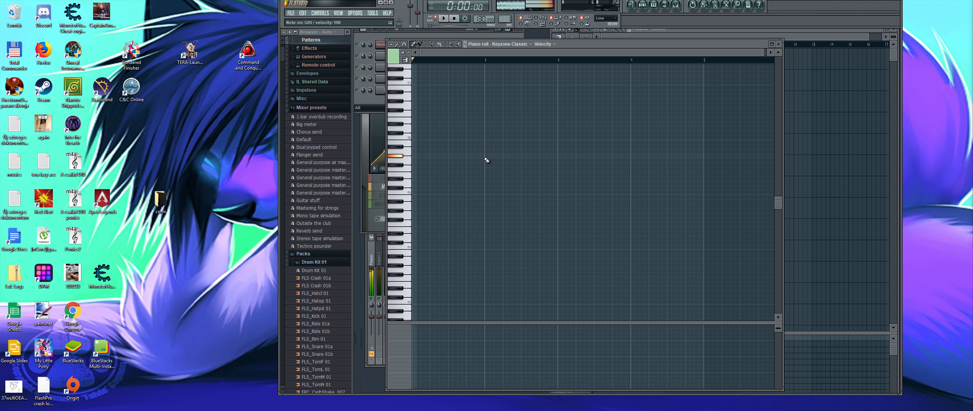
scroll(491, 157, up, 2)
scroll(471, 107, down, 2)
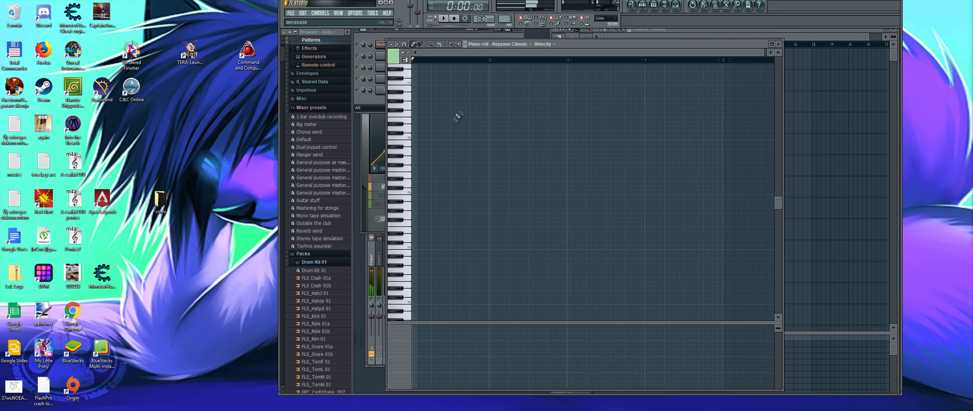
scroll(451, 122, down, 2)
scroll(438, 136, up, 4)
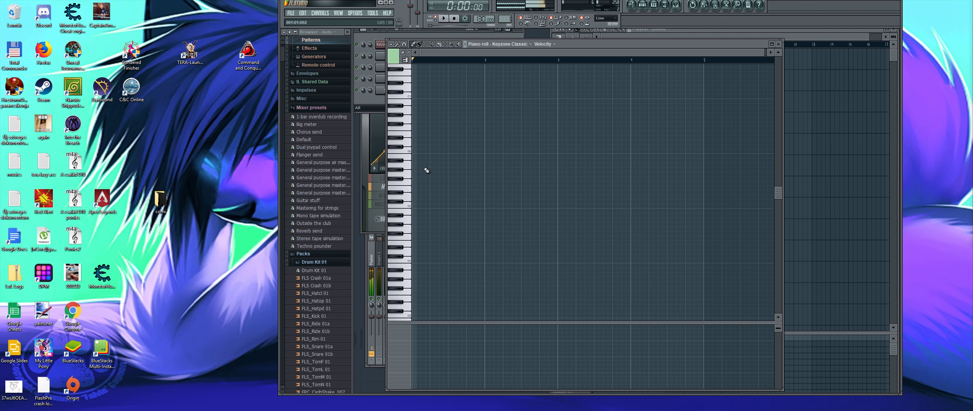
Place five repeated G#5 notes across bar 1
click(414, 169)
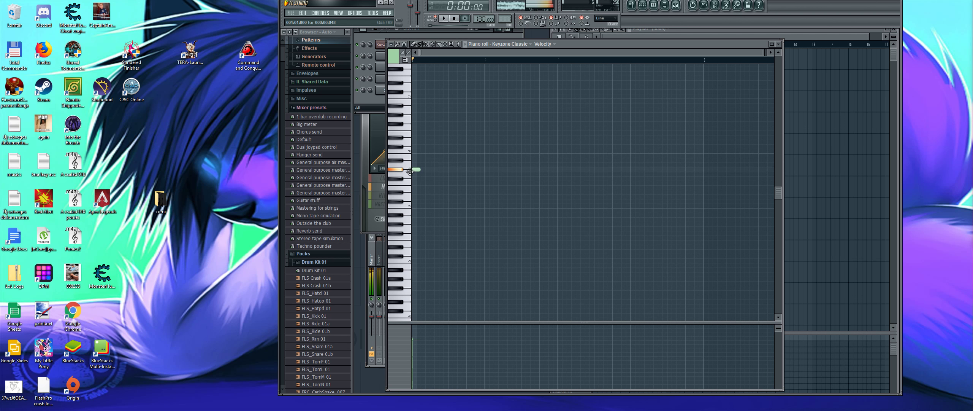
click(433, 169)
click(452, 169)
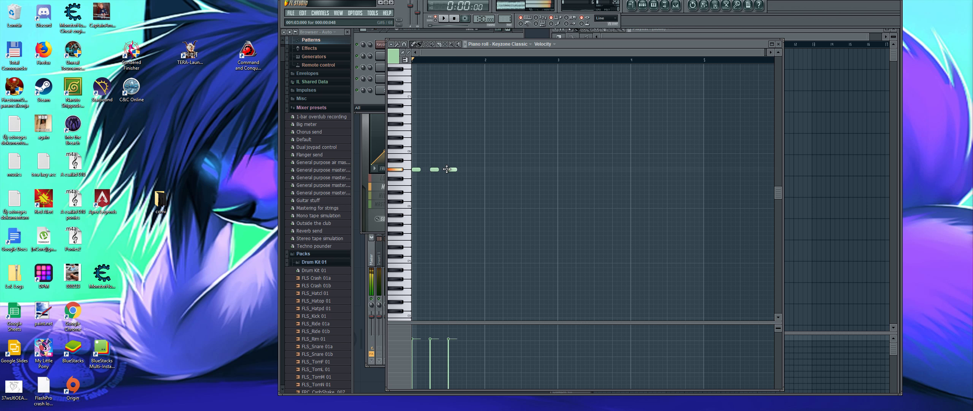
click(471, 169)
click(476, 169)
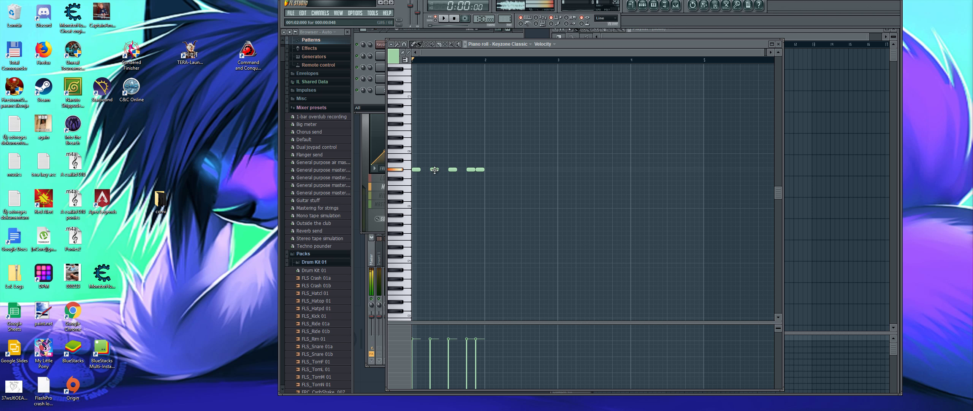
Add short higher notes in bar 2, nudging one later and lowering another to C6
click(496, 147)
click(511, 146)
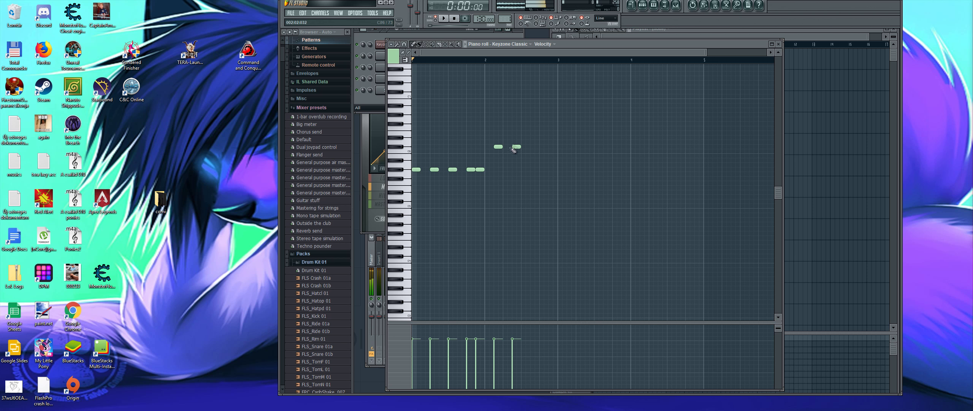
click(533, 147)
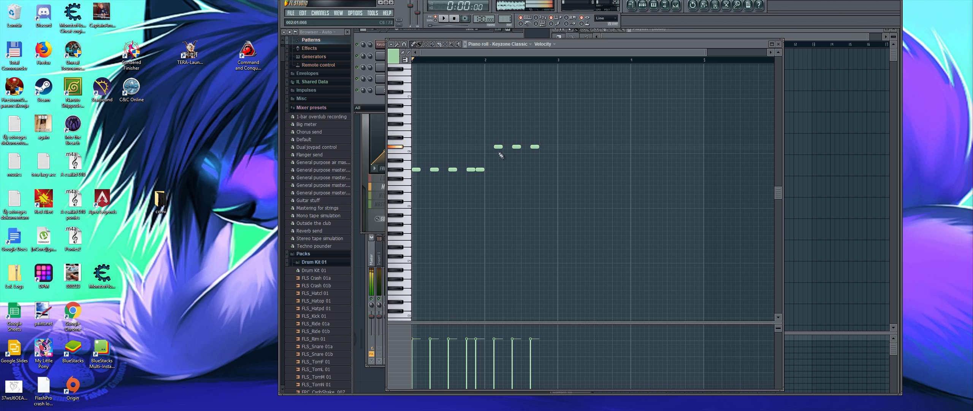
click(541, 152)
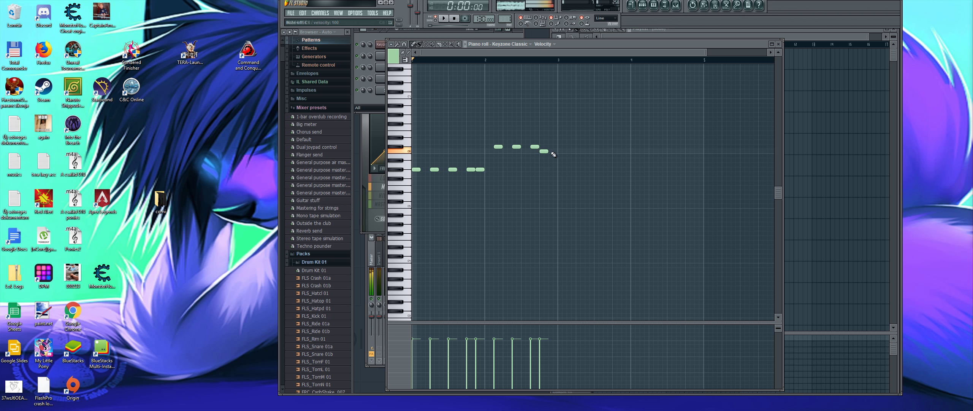
drag(543, 150, 551, 147)
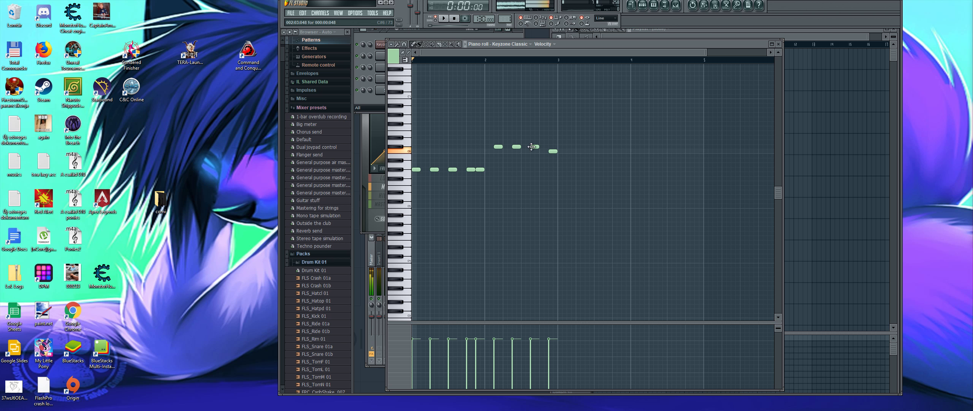
click(481, 171)
drag(532, 147, 544, 175)
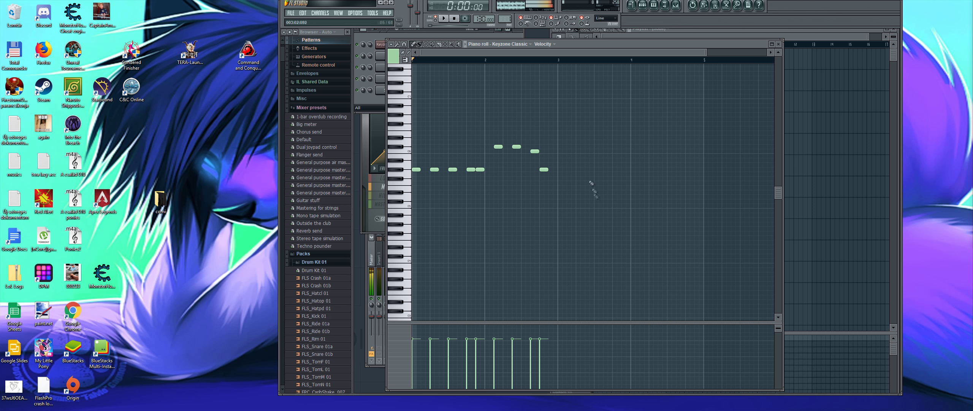
Add the next three melody notes, nudging one slightly later
click(561, 140)
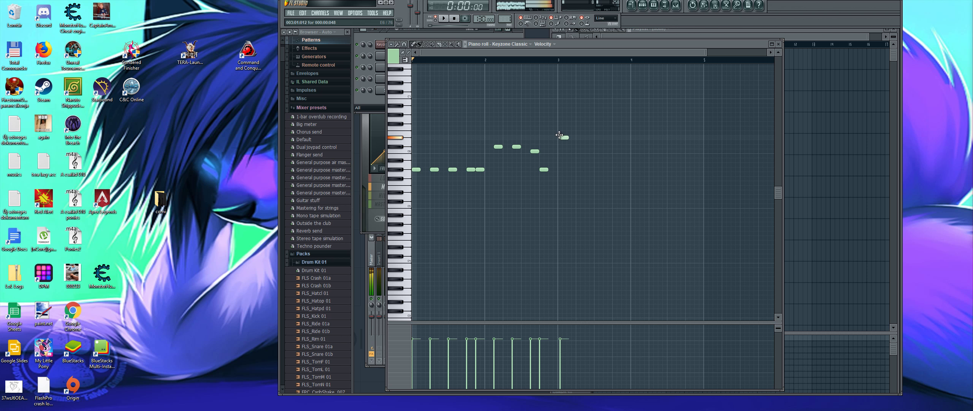
click(580, 169)
click(585, 169)
drag(580, 171, 580, 171)
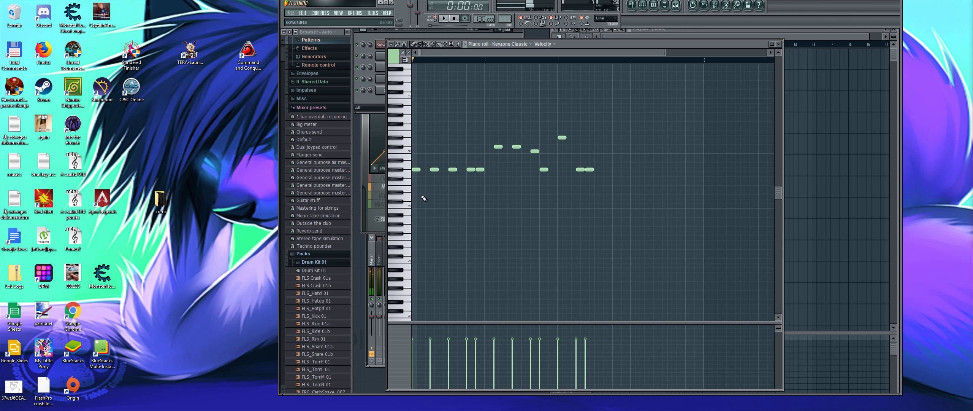
Add two low notes in bar 3 and two G#5 notes at bar 4
click(404, 196)
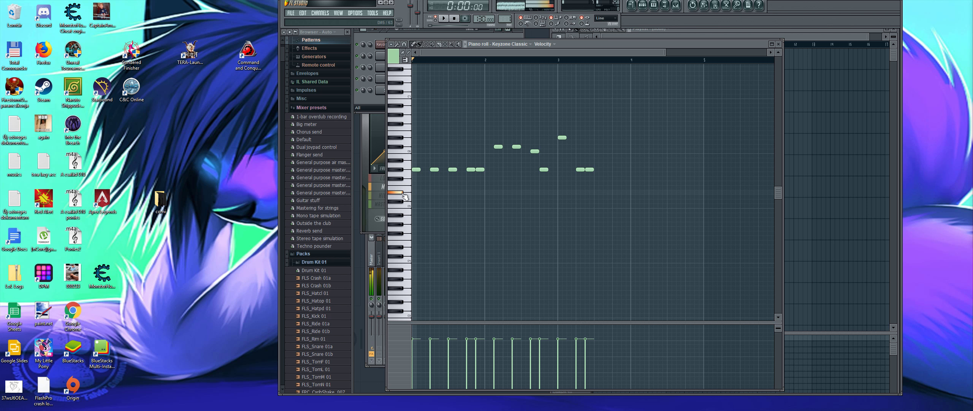
click(608, 193)
click(616, 192)
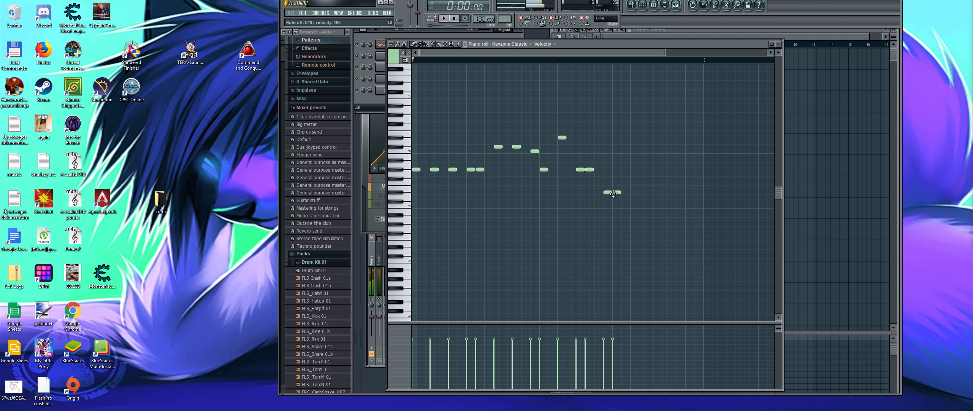
click(407, 202)
click(631, 169)
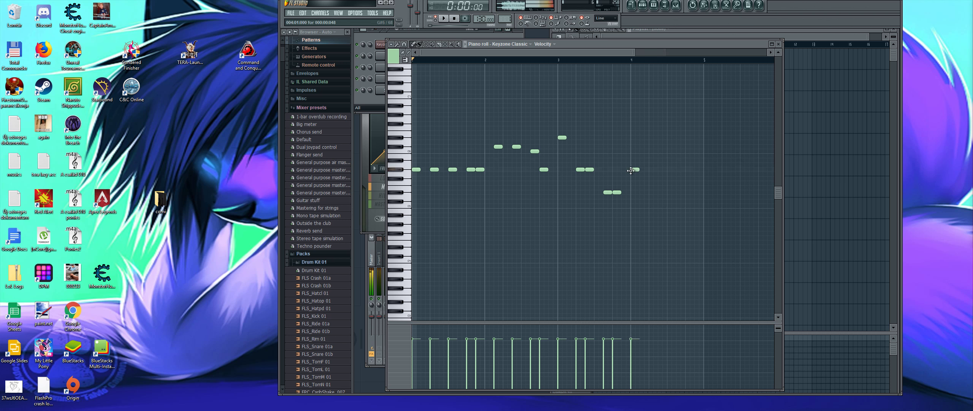
click(644, 169)
Play the melody and shift four notes, then two upper notes, slightly later
key(space)
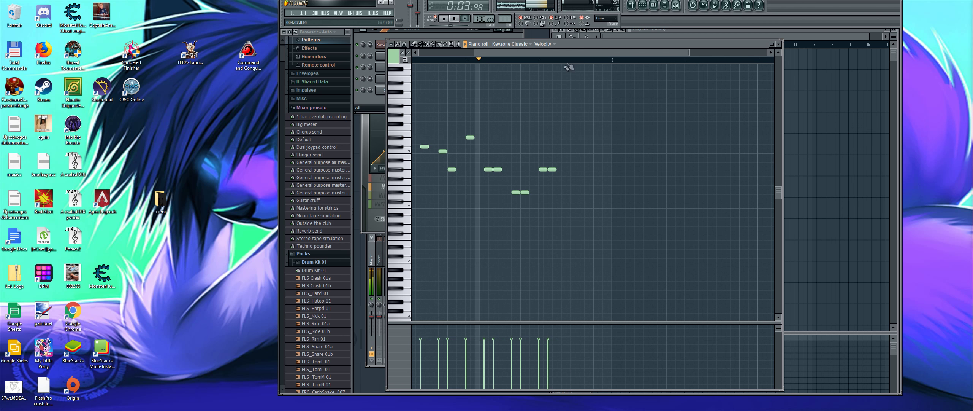
key(space)
drag(518, 154, 621, 225)
key(space)
drag(525, 190, 534, 190)
drag(546, 153, 571, 169)
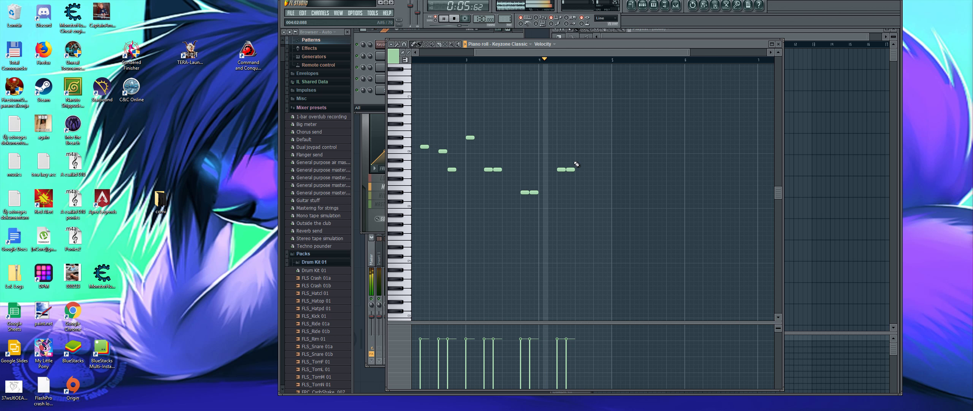
key(space)
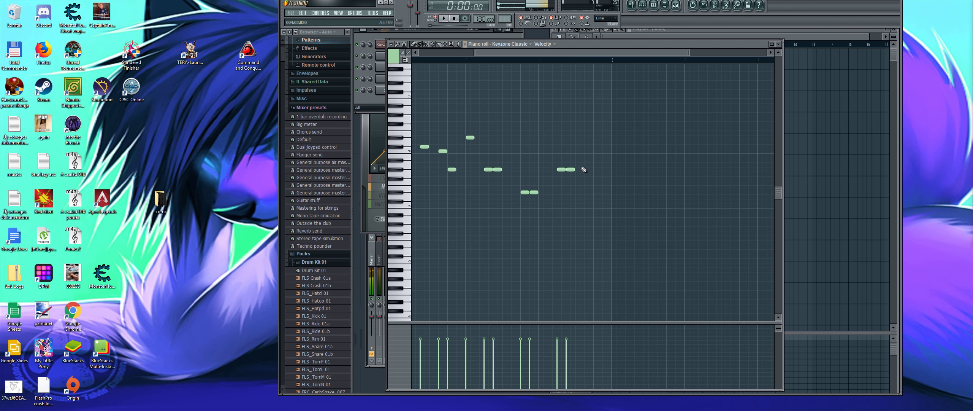
Add a note in the next phrase, placed slightly earlier, plus a lower note after it
click(599, 160)
right_click(601, 161)
drag(586, 164, 589, 159)
click(595, 169)
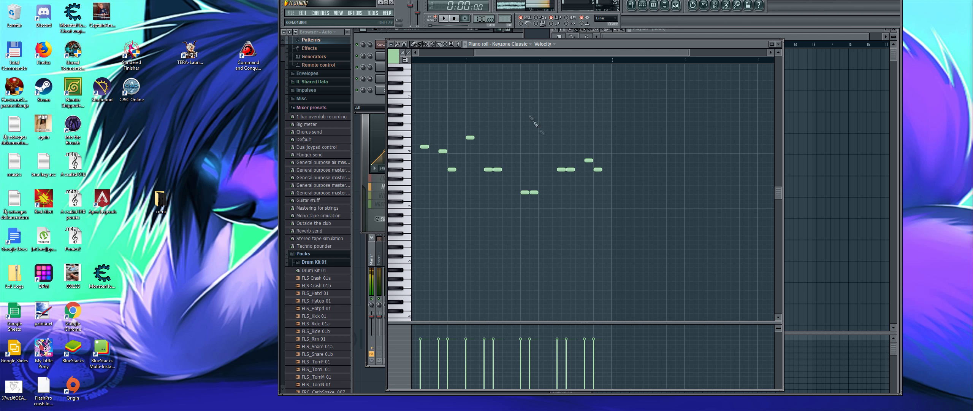
click(509, 60)
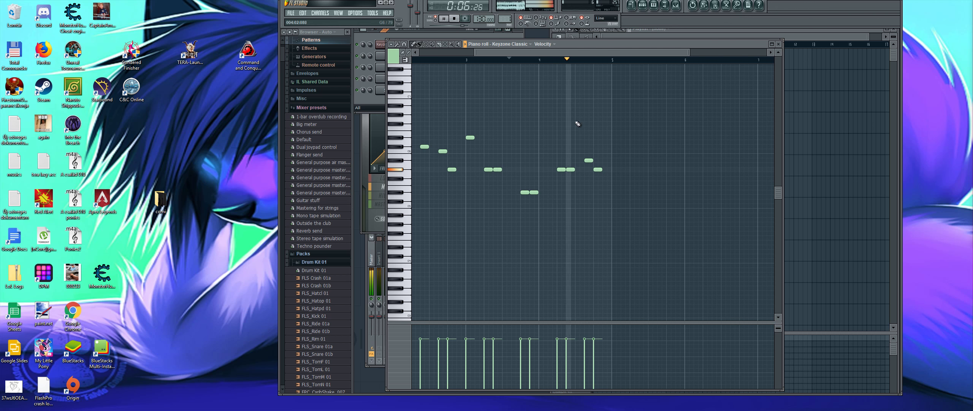
key(space)
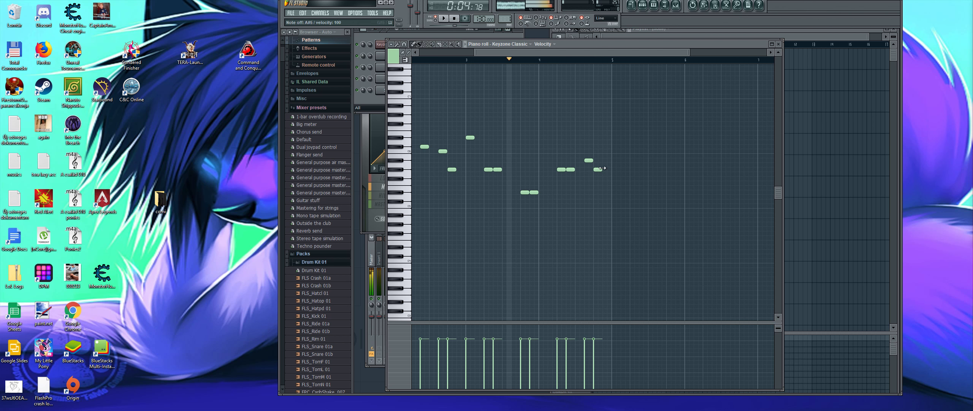
Add three more notes on the same row, nudging one later
click(614, 169)
click(628, 170)
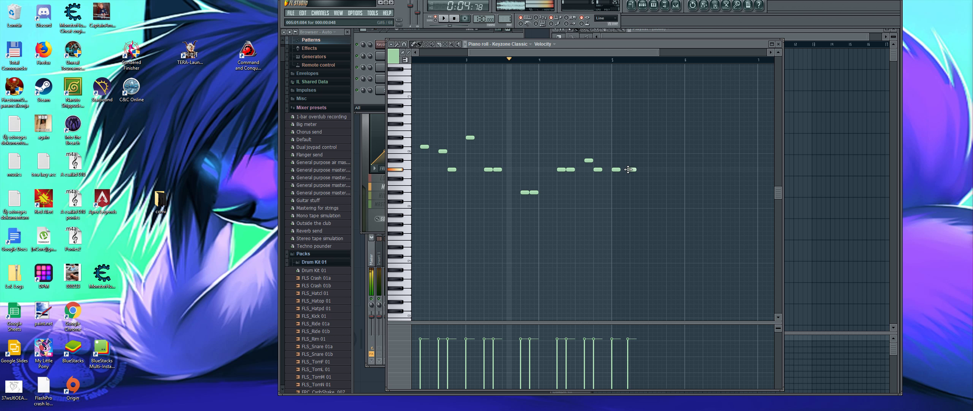
click(649, 170)
drag(631, 169, 634, 170)
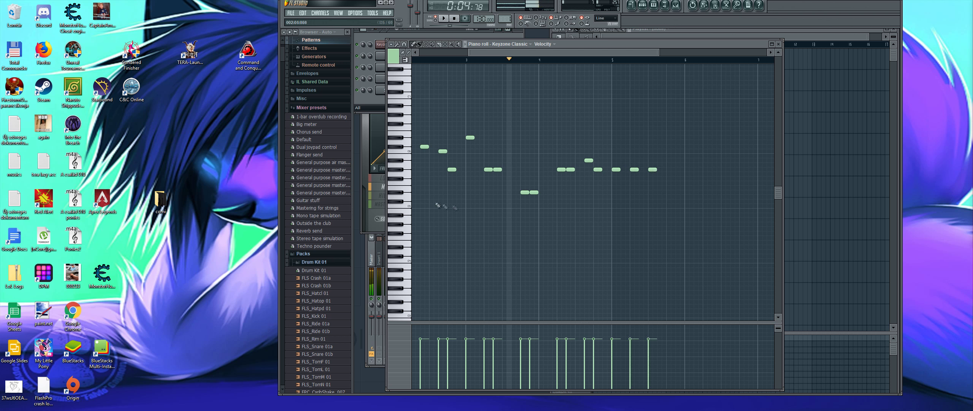
Add a pair of matching low notes near bar 6, play it back, and return to bar 1
click(670, 192)
click(677, 184)
drag(675, 185, 676, 194)
key(space)
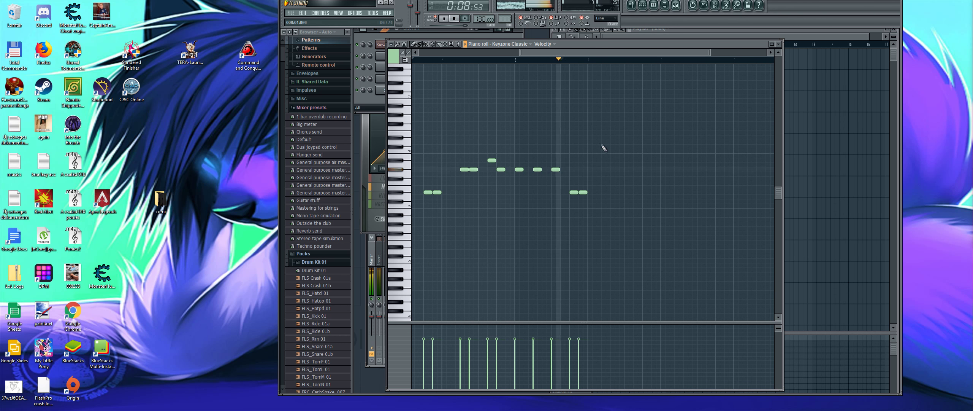
key(space)
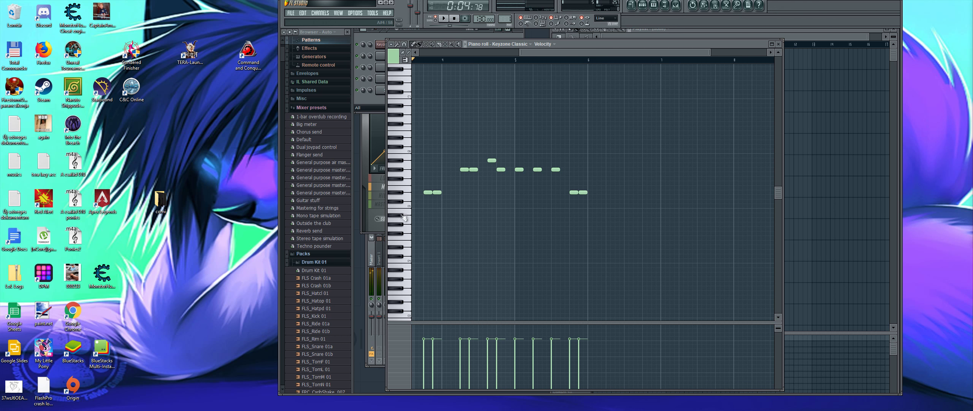
drag(569, 54, 458, 55)
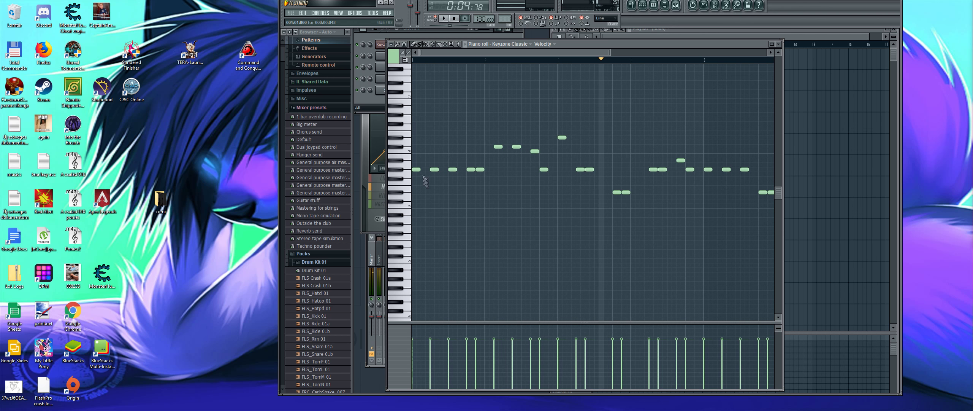
Draw long low notes from bar 1, an F#4 from bar 3, and a C4 from bar 5, then play
key(h)
click(415, 224)
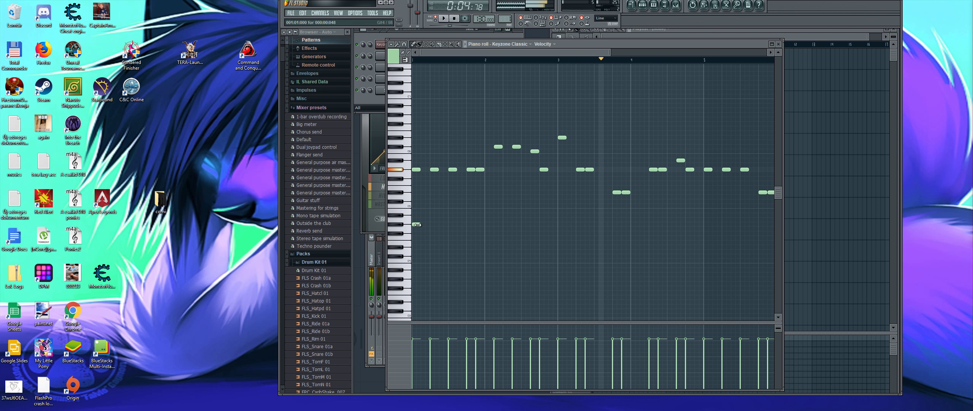
drag(428, 226, 558, 236)
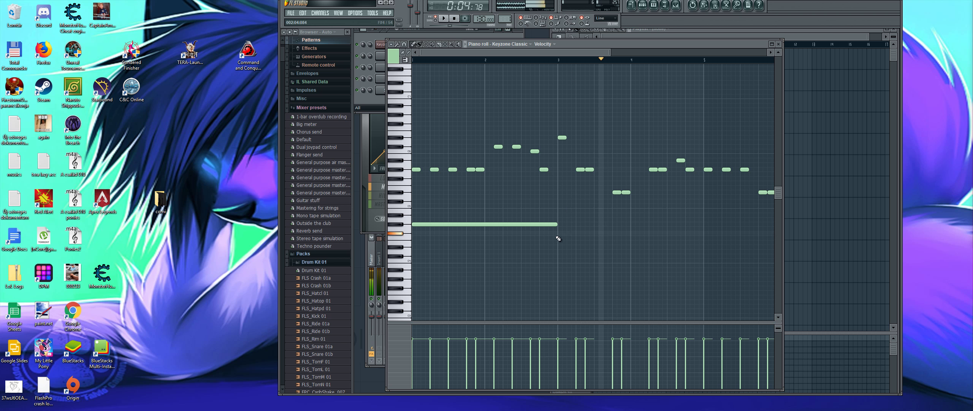
drag(561, 235, 704, 235)
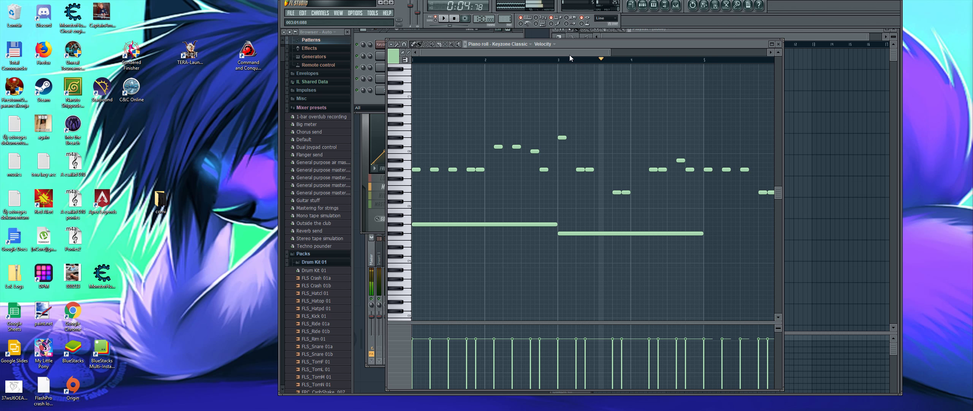
scroll(595, 59, down, 2)
mouse_move(595, 59)
mouse_down()
mouse_move(614, 60)
mouse_move(586, 59)
mouse_up()
click(456, 19)
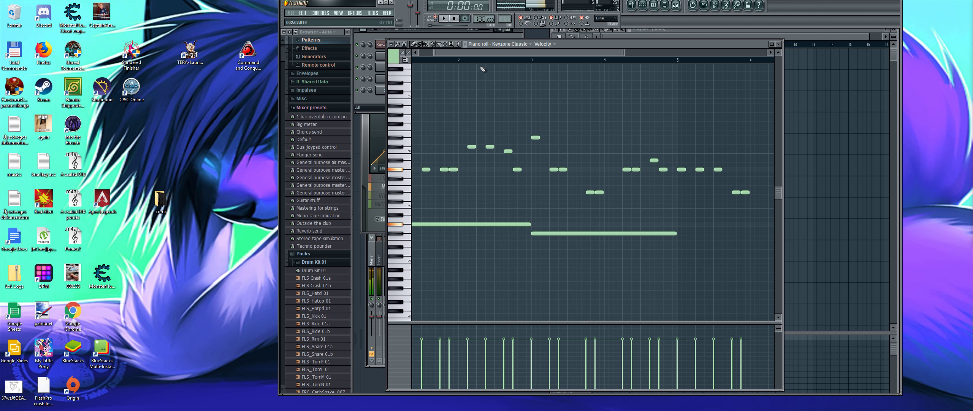
key(g)
key(0)
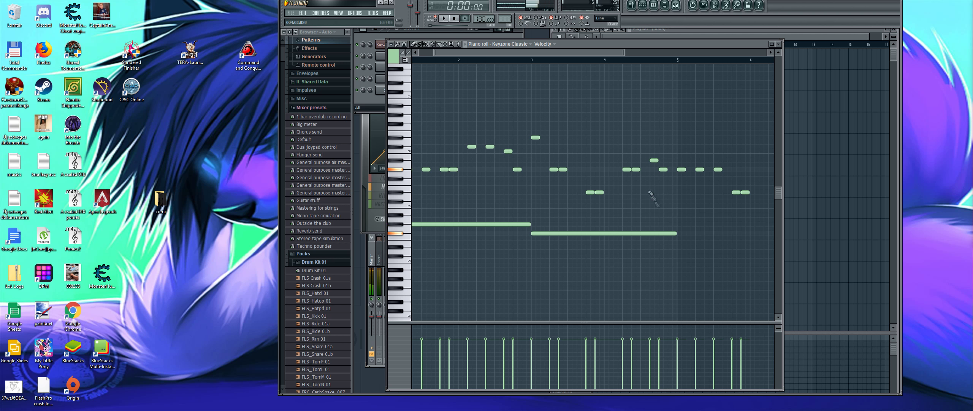
click(676, 253)
key(space)
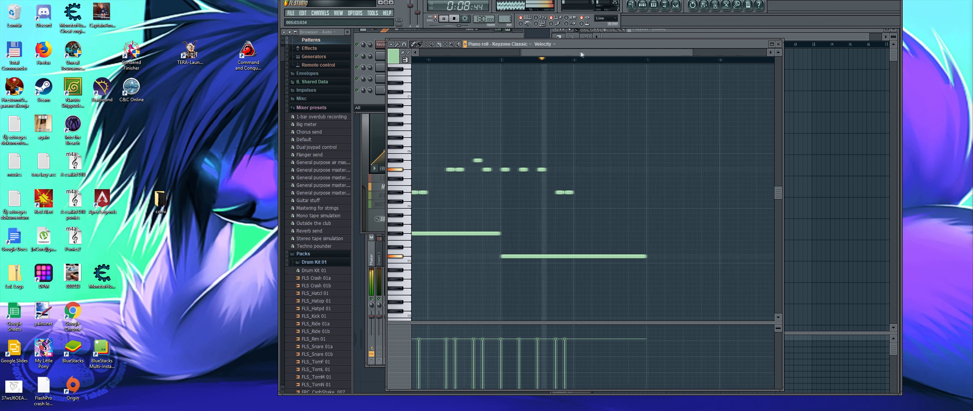
Place a D#5 note and shorten it from two bars, then audition it
key(space)
click(531, 192)
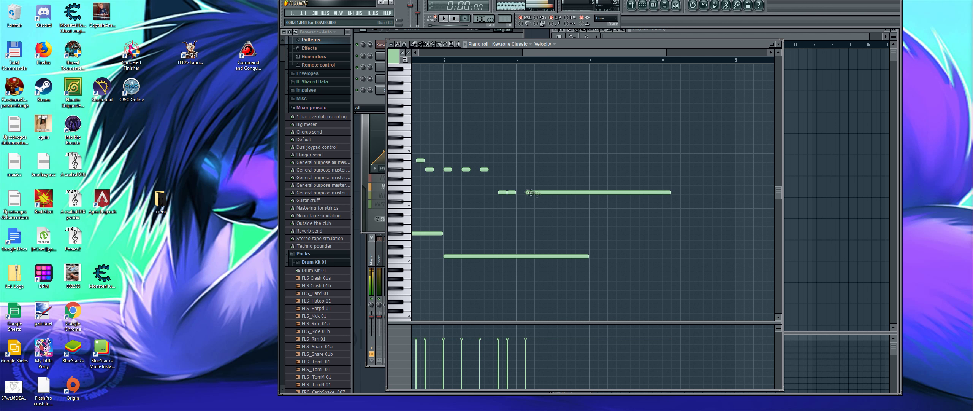
drag(671, 192, 544, 200)
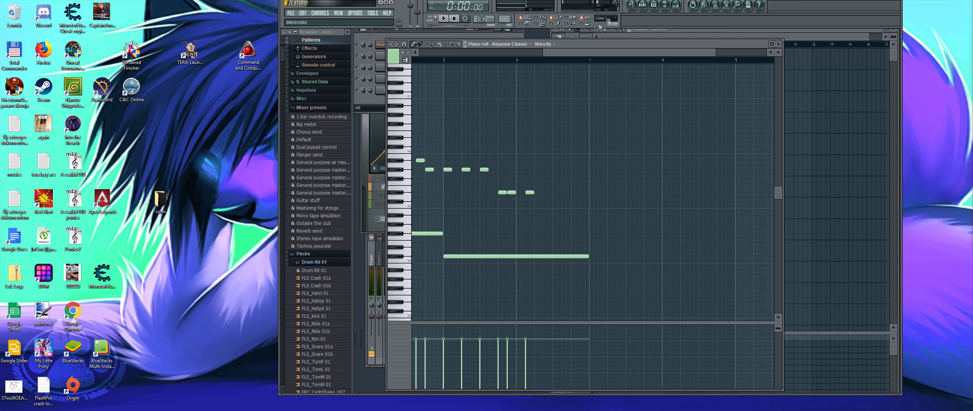
click(513, 33)
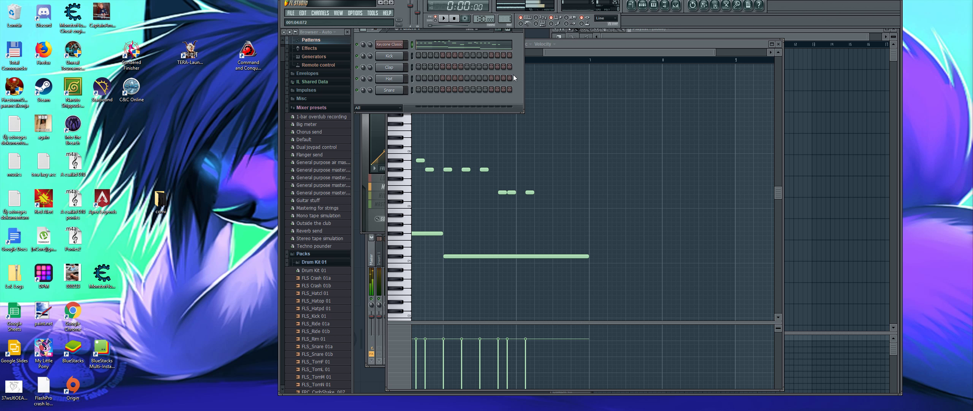
key(3)
key(3)
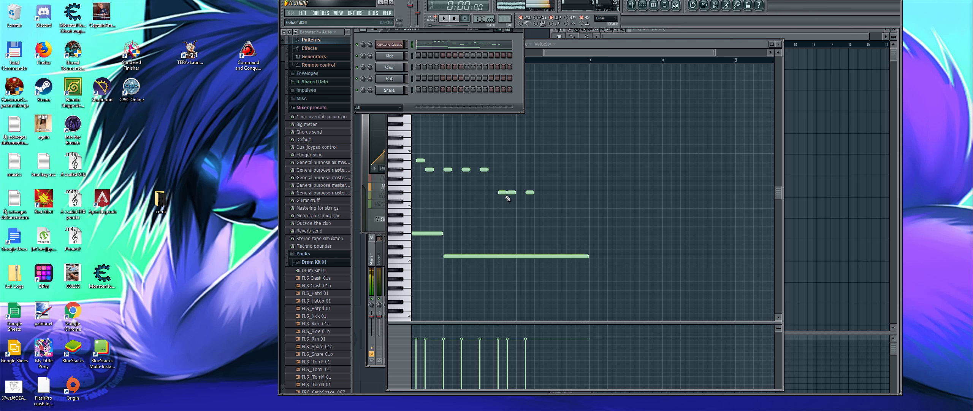
Add a note to the lower group and audition the G#5 pitch
click(546, 193)
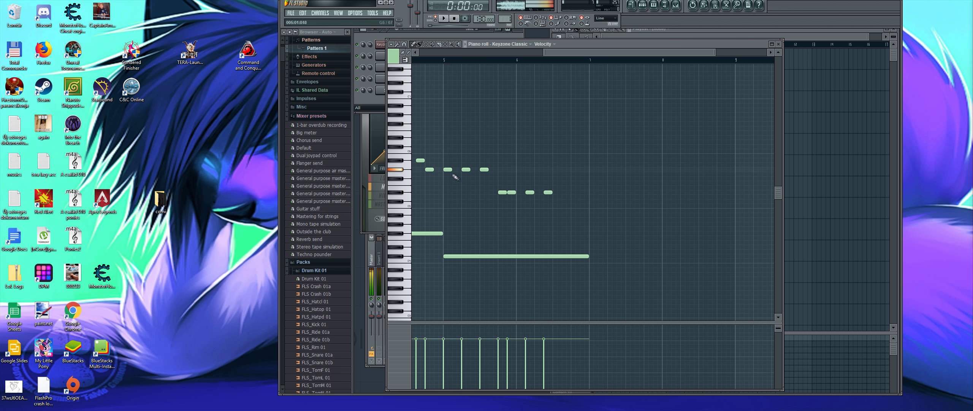
scroll(505, 202, up, 1)
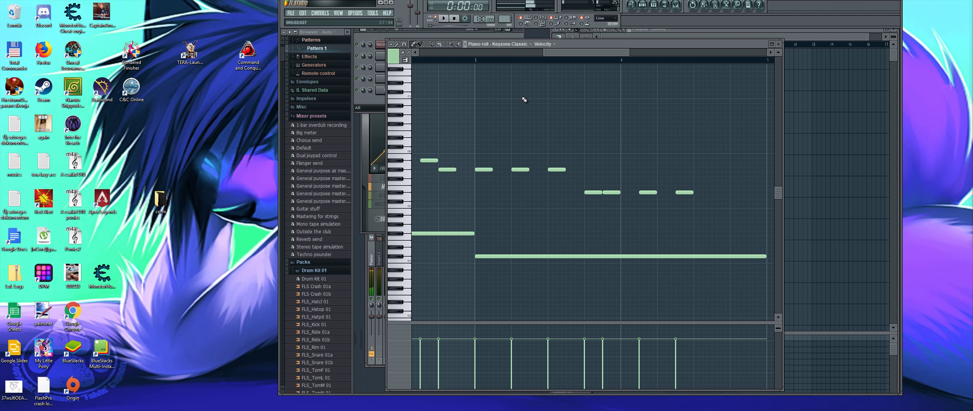
scroll(525, 100, down, 1)
click(520, 35)
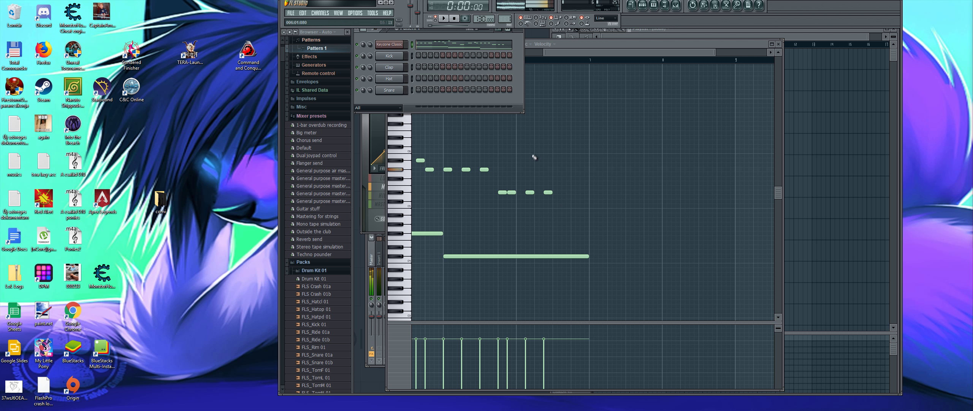
key(h)
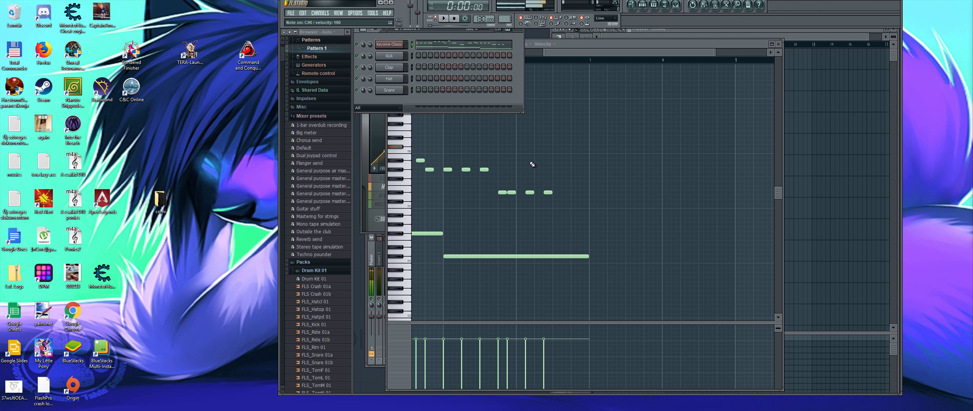
key(6)
key(6)
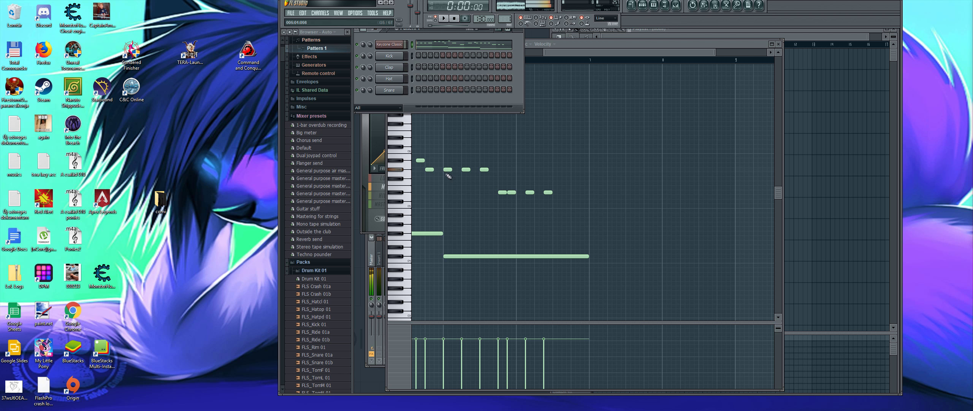
Add a repeated note, erase misplaced lower notes, and space the lower group evenly
click(502, 170)
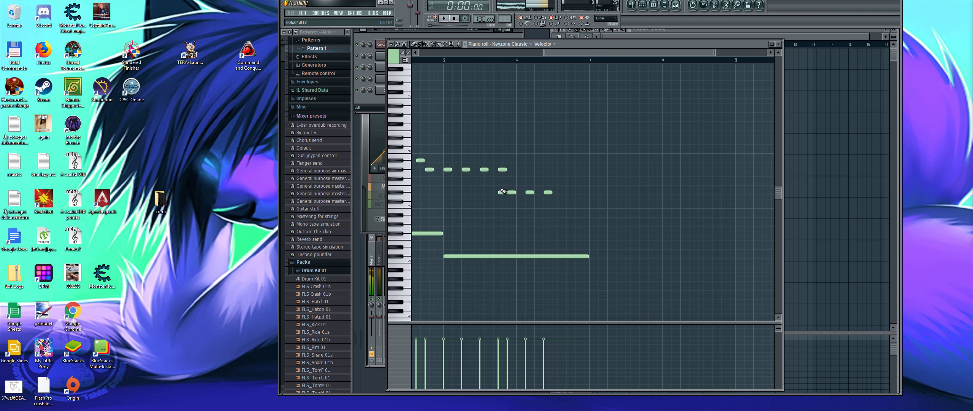
right_click(529, 192)
drag(519, 192, 520, 191)
right_click(544, 192)
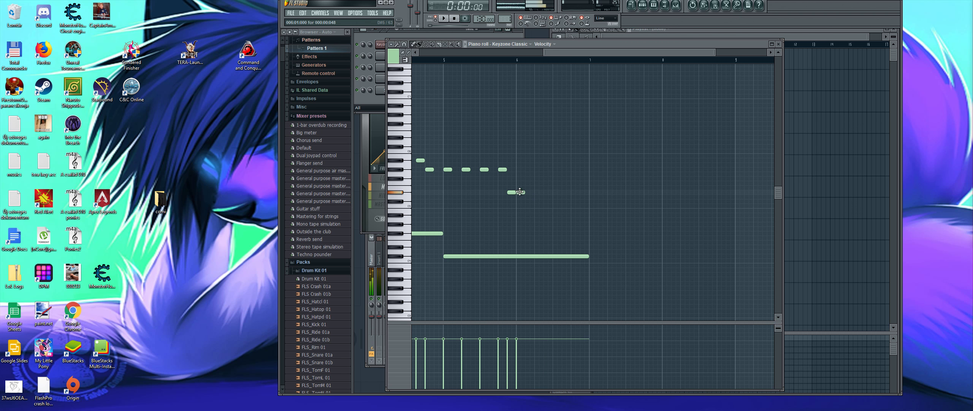
click(515, 35)
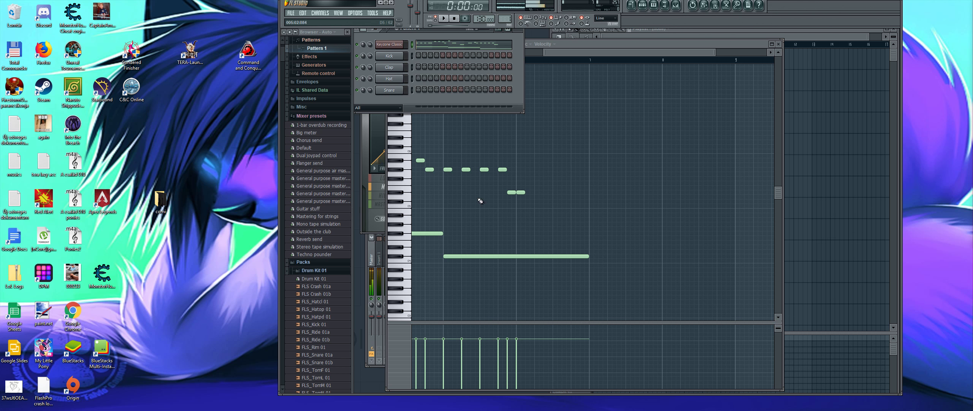
right_click(521, 193)
drag(524, 192, 544, 192)
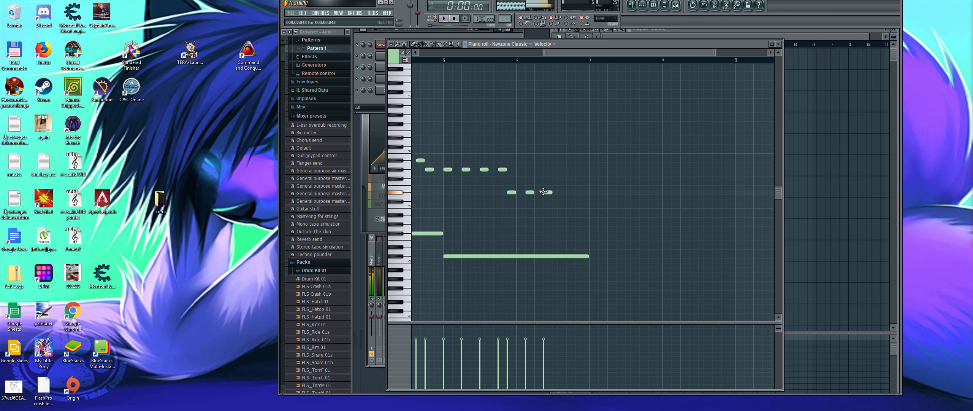
click(519, 38)
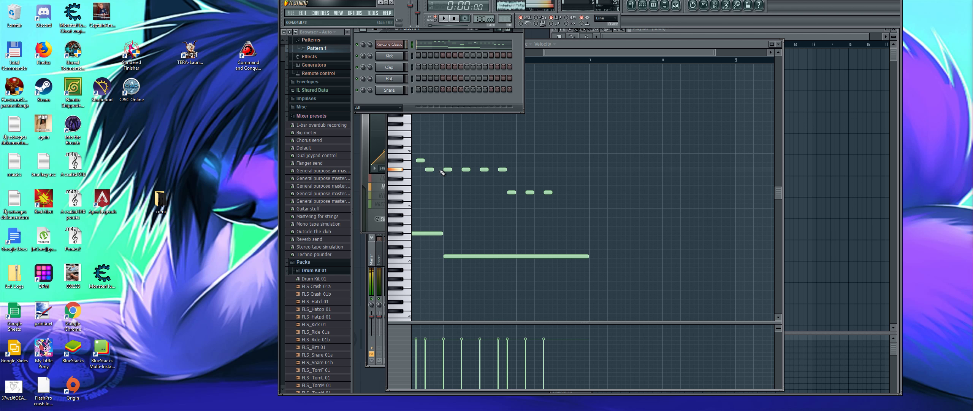
click(514, 193)
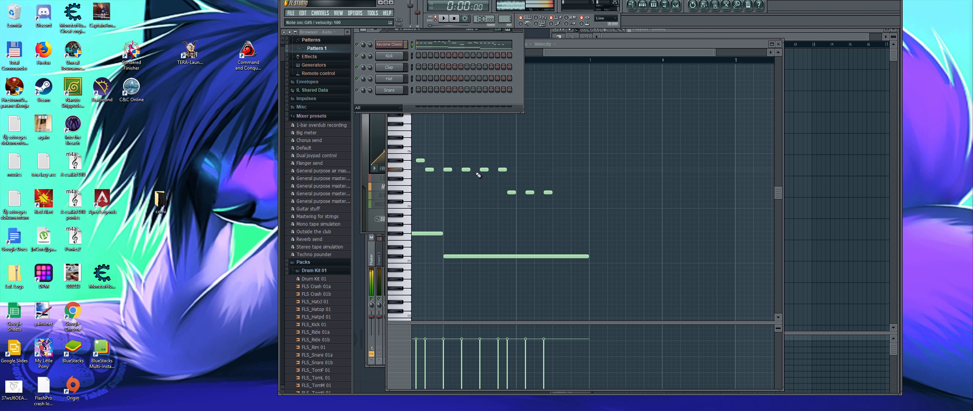
key(d)
Add two rising notes after the lower group and play the pattern to check
click(566, 176)
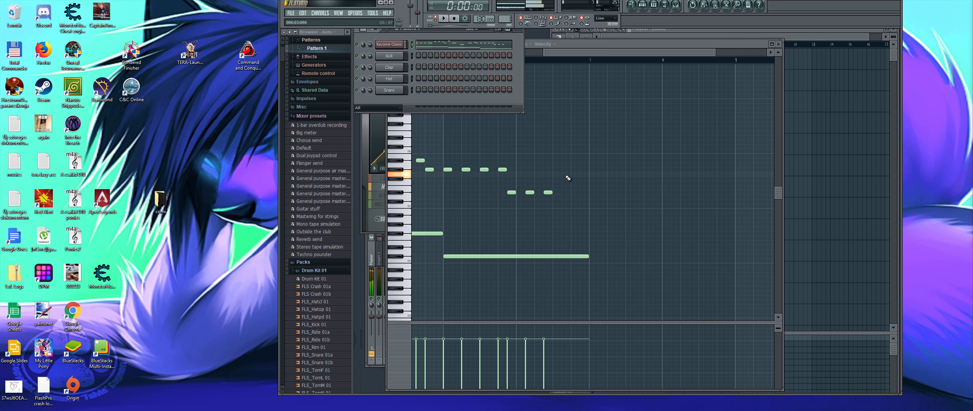
click(566, 174)
click(575, 169)
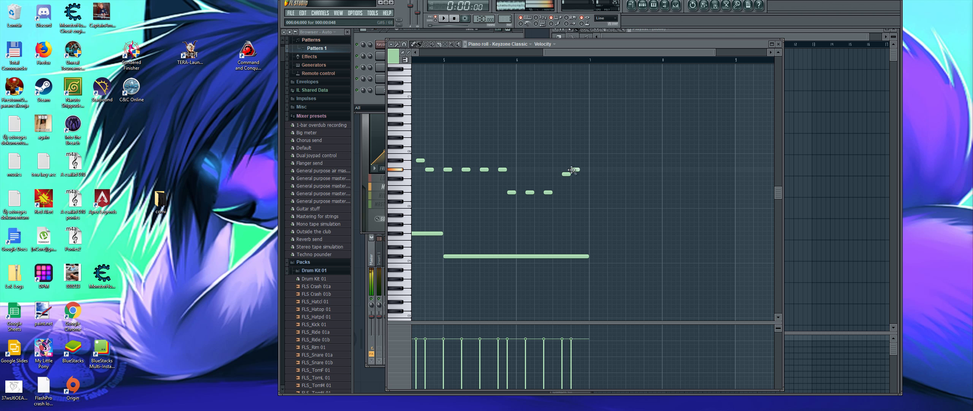
drag(463, 55, 620, 62)
key(space)
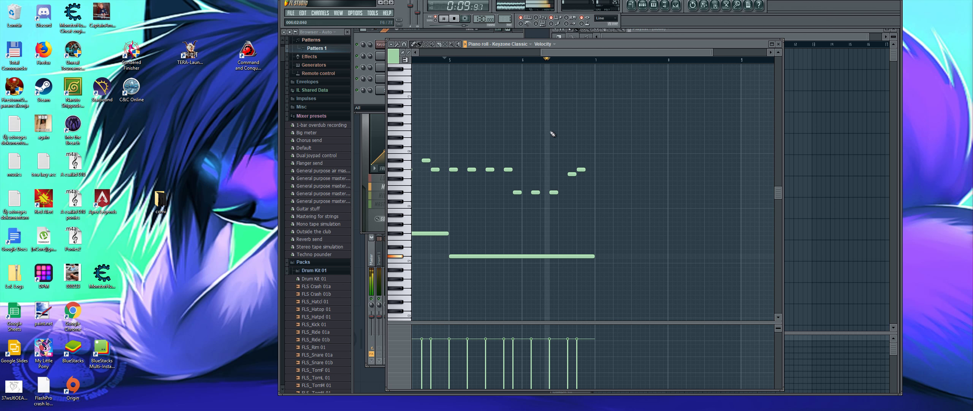
key(space)
Continue the repeated-note row with several more notes
key(F6)
click(604, 53)
click(554, 170)
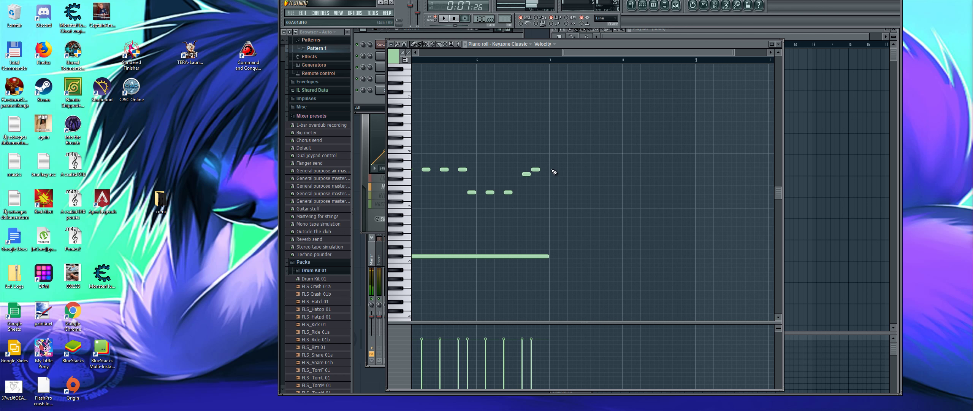
click(572, 169)
click(590, 170)
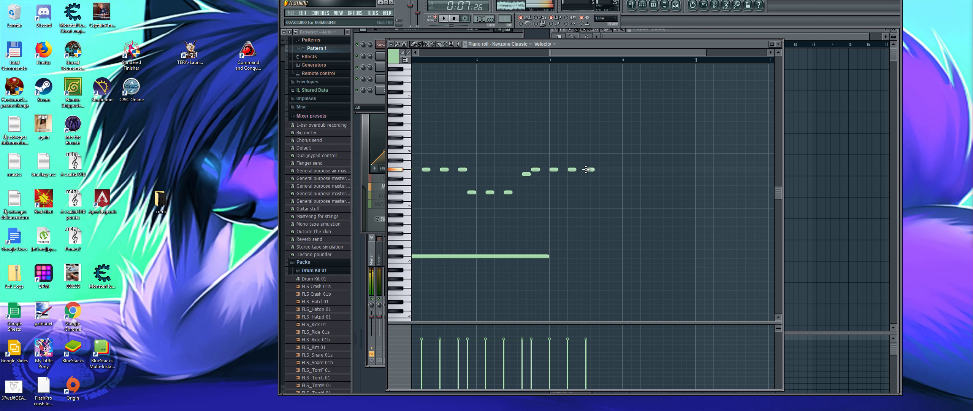
click(608, 169)
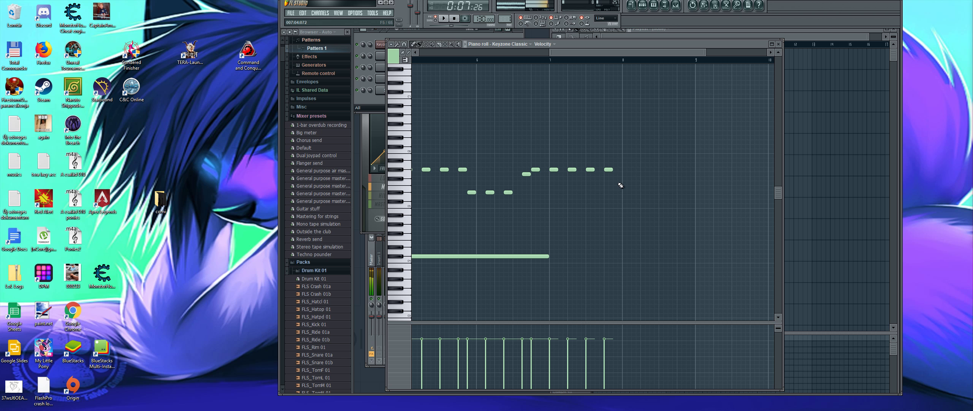
Add two lower notes and a short note, removing a misplaced G#5
click(615, 174)
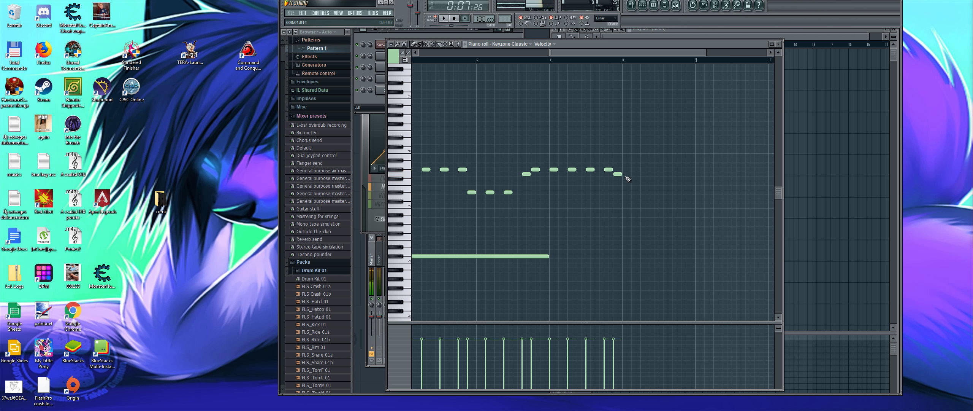
click(633, 175)
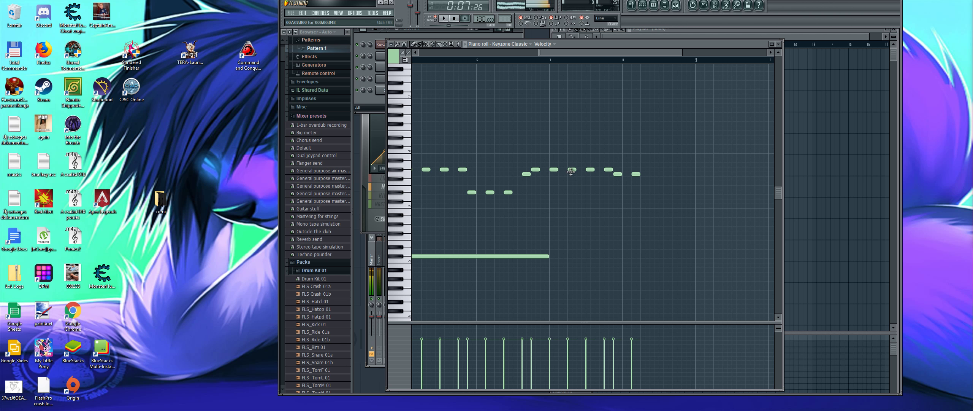
click(654, 174)
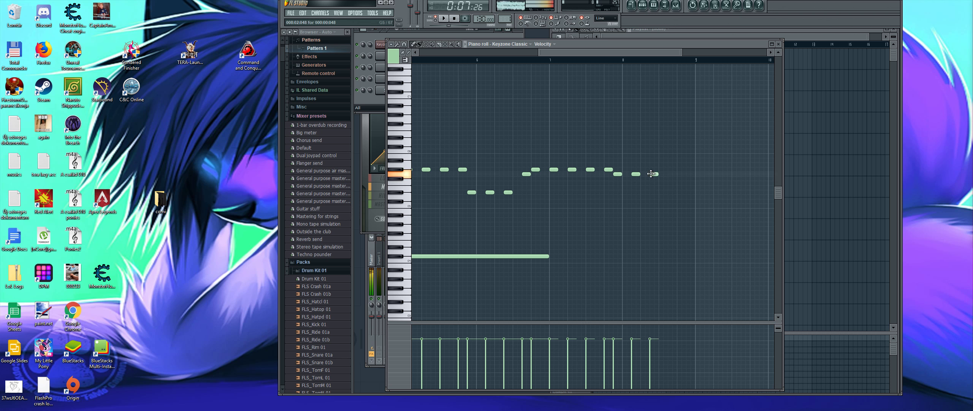
click(670, 170)
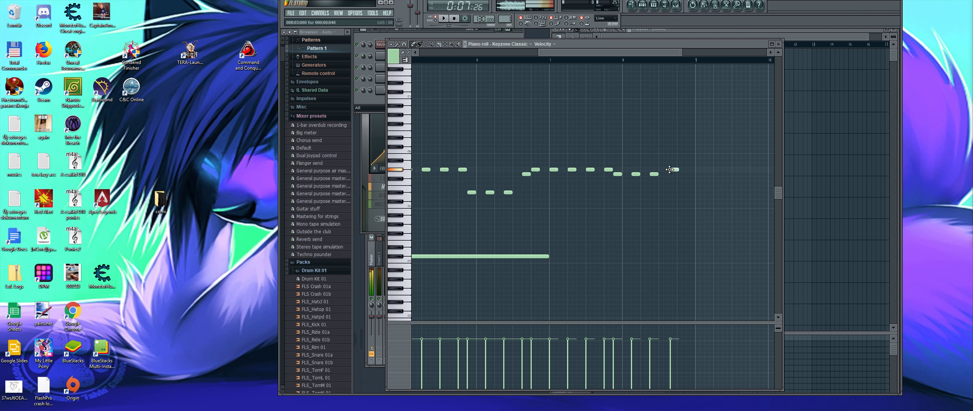
right_click(672, 170)
Re-add the G#5 note slightly later, audition G5 and A#5, and add a higher closing note
click(573, 170)
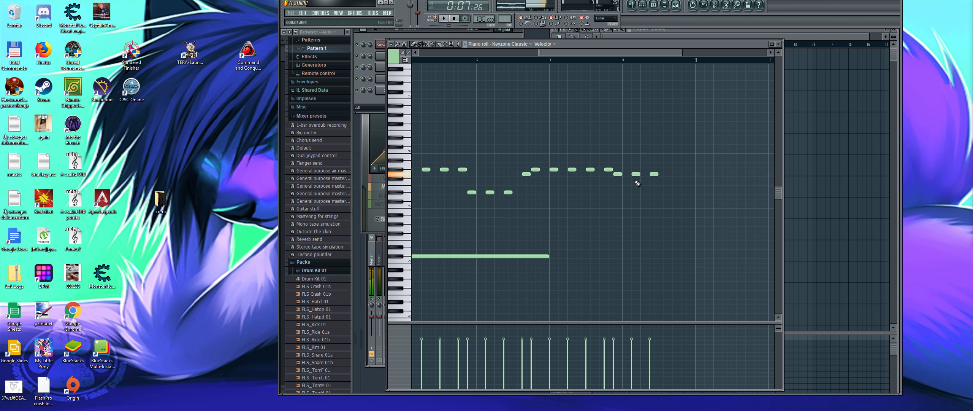
key(6)
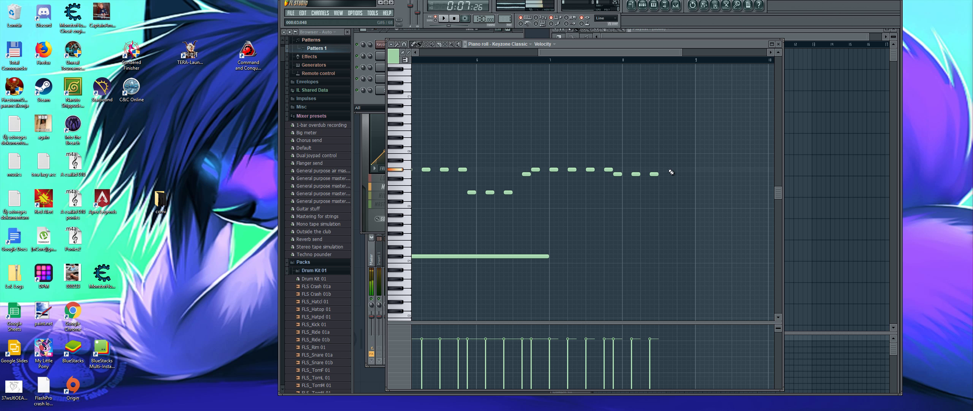
click(670, 170)
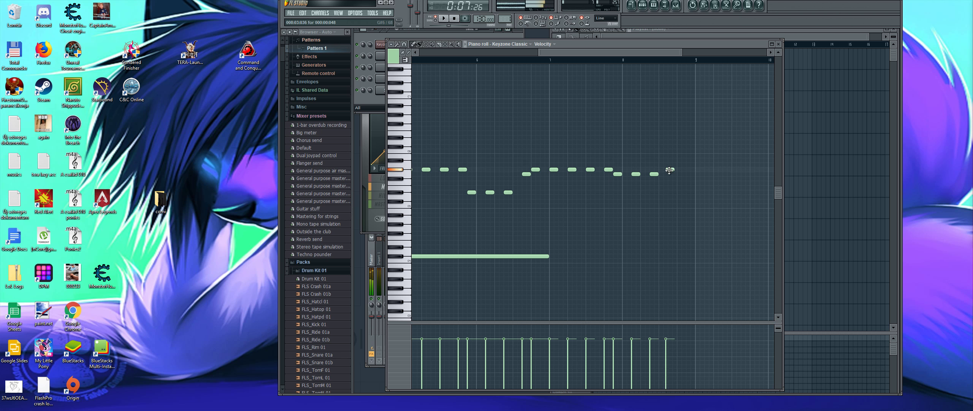
drag(670, 171, 672, 170)
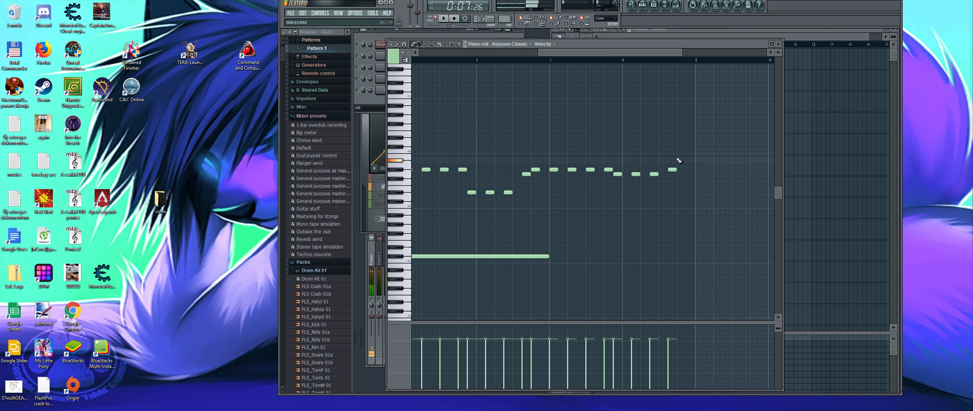
click(655, 174)
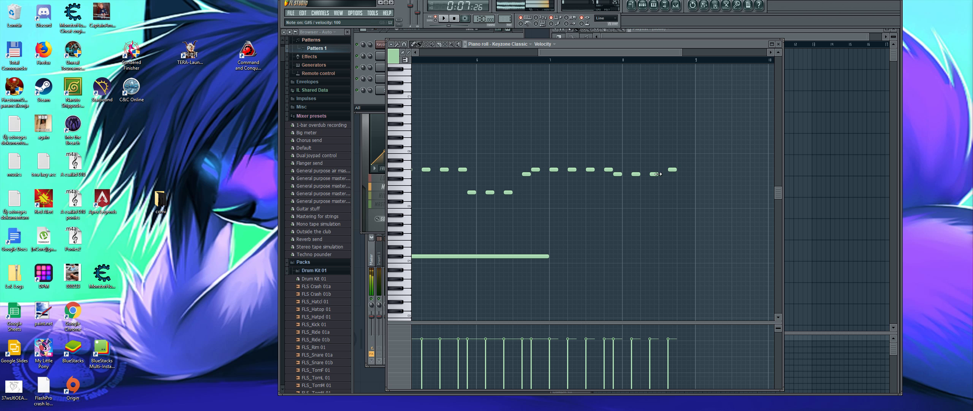
key(b)
key(j)
click(680, 160)
Play the pattern and draw a second long low note after the first, snapped to its bar
drag(612, 54, 487, 54)
key(space)
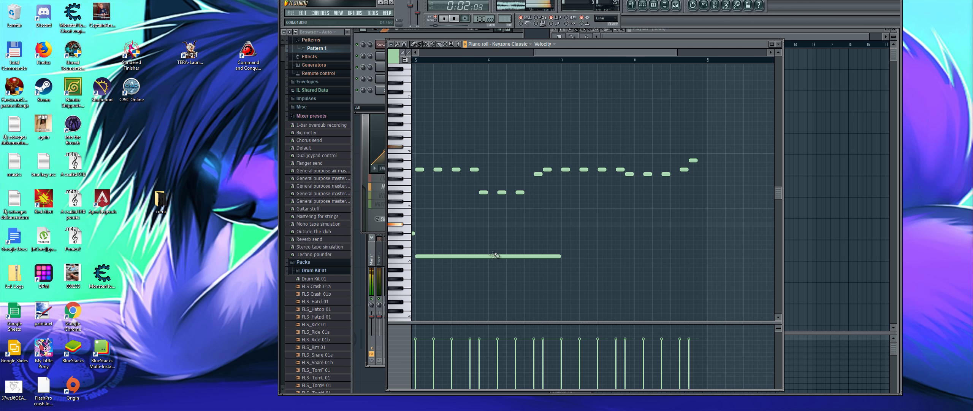
click(568, 243)
drag(587, 242, 580, 250)
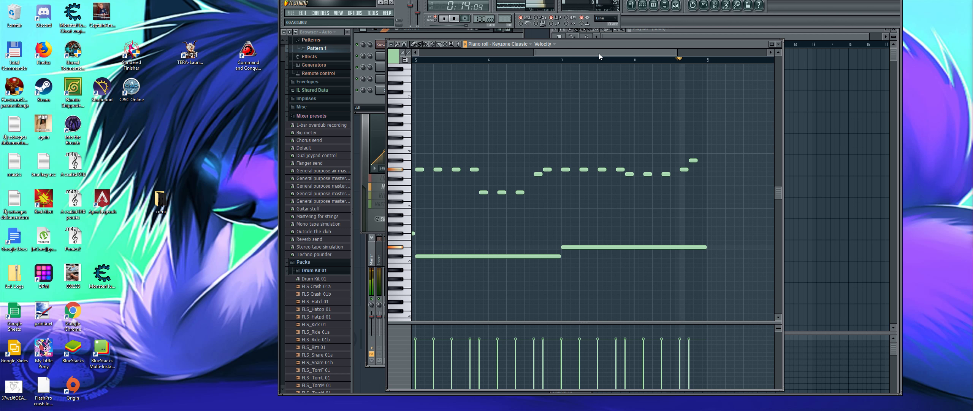
drag(600, 53, 510, 53)
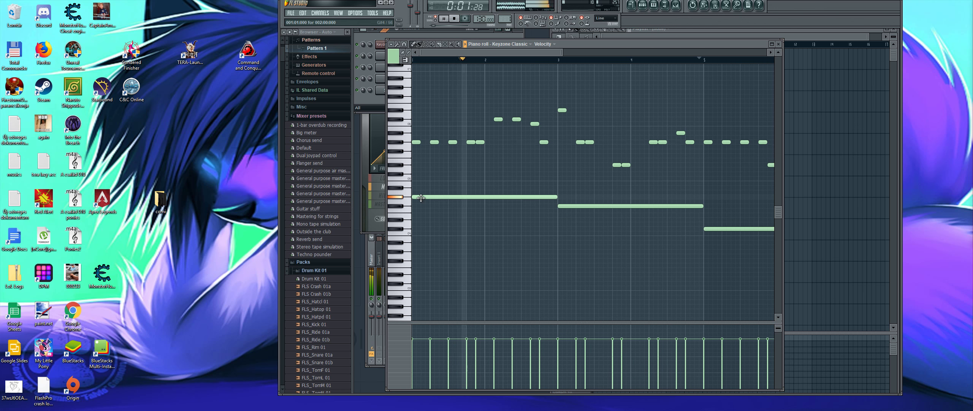
Stack two long notes under the opening held note, lowering the bottom one a step
click(417, 192)
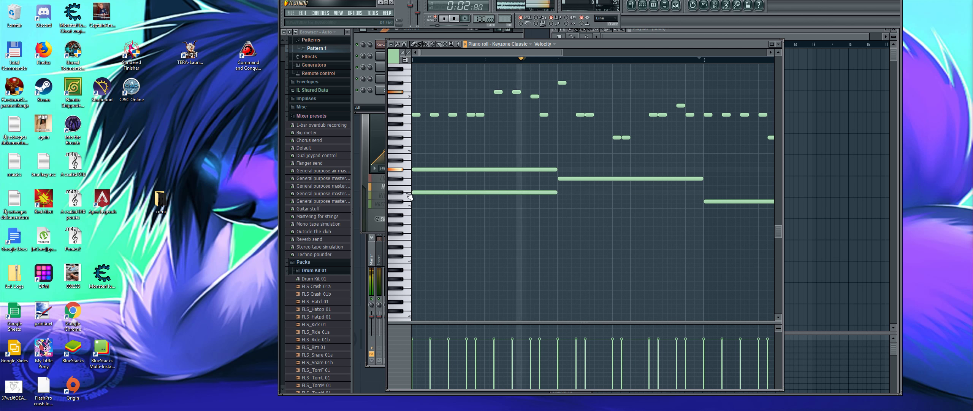
click(419, 215)
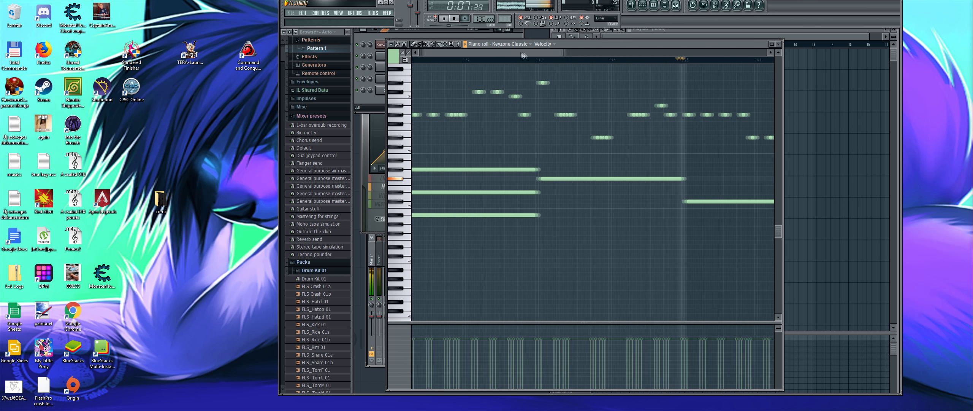
drag(421, 215, 421, 229)
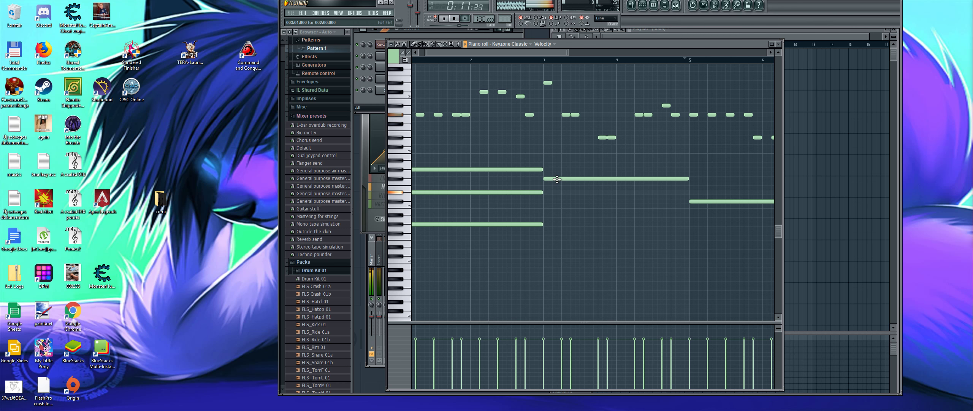
drag(517, 55, 562, 50)
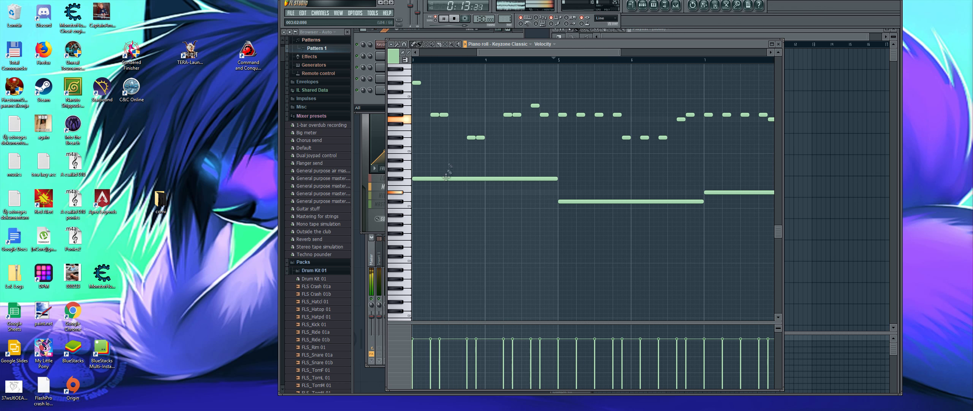
drag(509, 54, 506, 53)
Build the second chord from three two-bar notes: one lowered to F#3, one added, one low note aligned to the bar
click(433, 223)
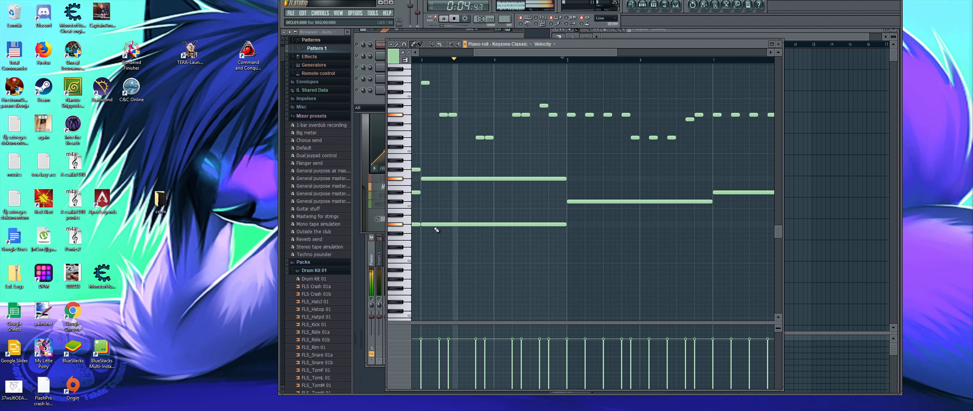
drag(436, 225, 435, 235)
click(426, 201)
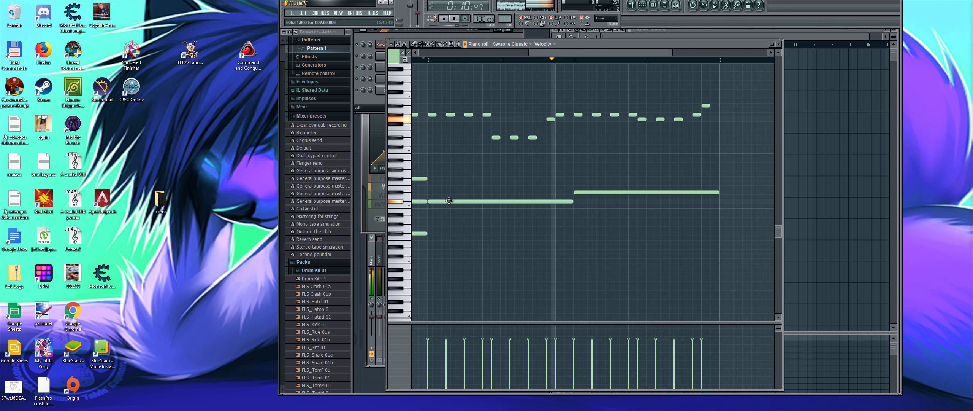
click(431, 255)
mouse_move(435, 256)
mouse_down()
mouse_move(432, 233)
mouse_move(441, 255)
mouse_up()
click(434, 255)
drag(569, 53, 632, 58)
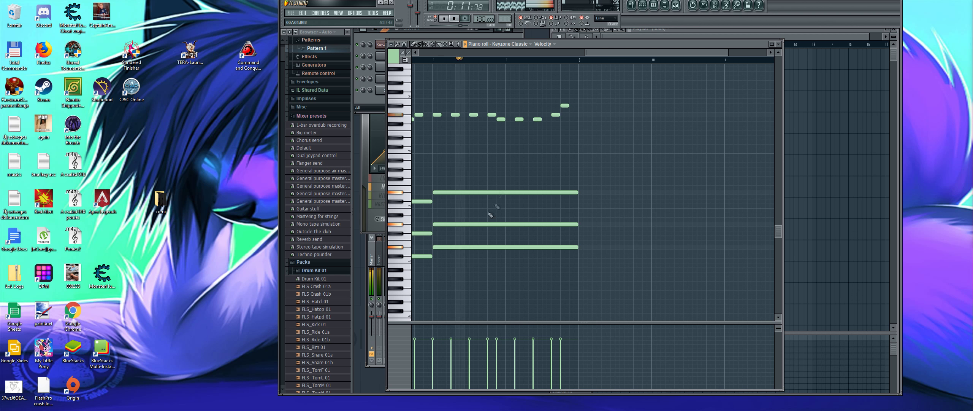
drag(645, 49, 484, 60)
scroll(499, 156, up, 3)
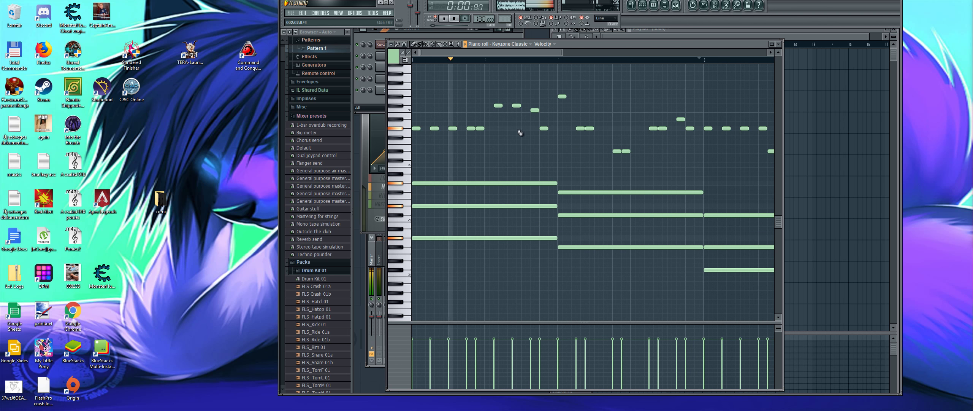
scroll(525, 143, up, 2)
drag(496, 54, 623, 58)
scroll(550, 73, down, 1)
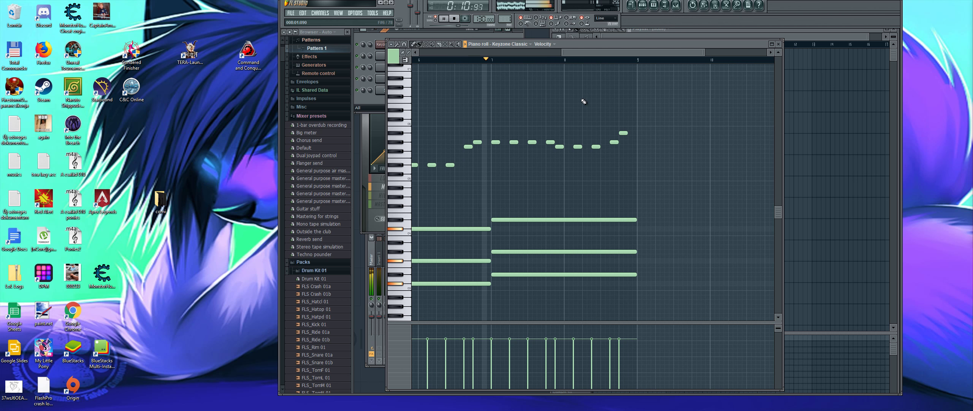
scroll(560, 124, down, 3)
drag(596, 57, 452, 58)
scroll(445, 135, up, 6)
scroll(429, 175, down, 2)
scroll(455, 188, down, 4)
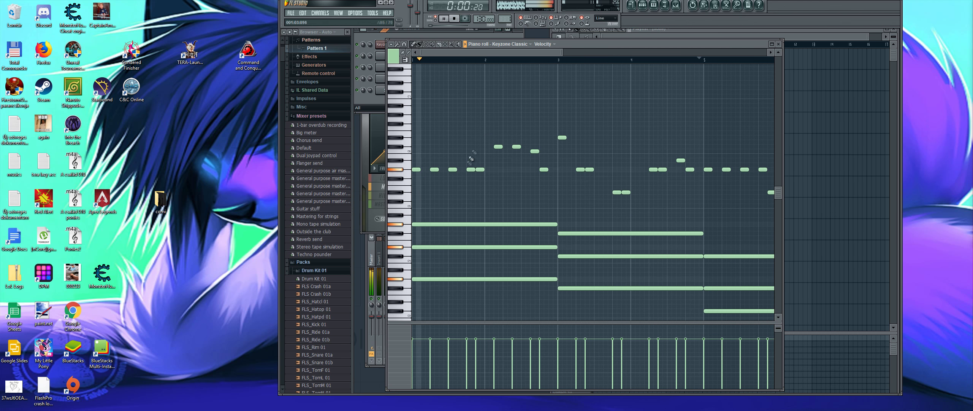
scroll(440, 181, up, 12)
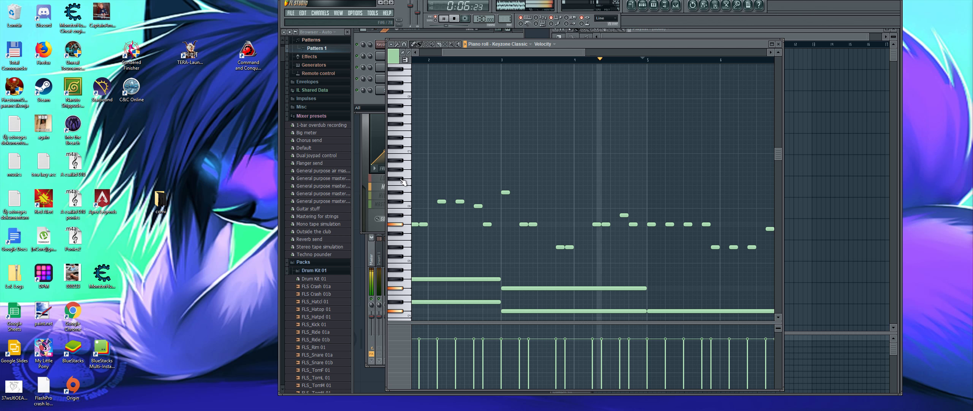
Add a high F#6 note near bar 3 and raise one melody note a step
click(507, 179)
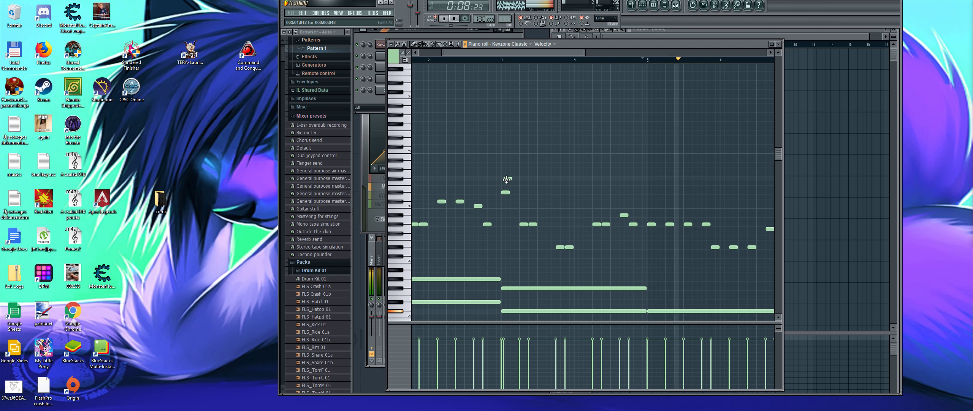
scroll(511, 189, down, 3)
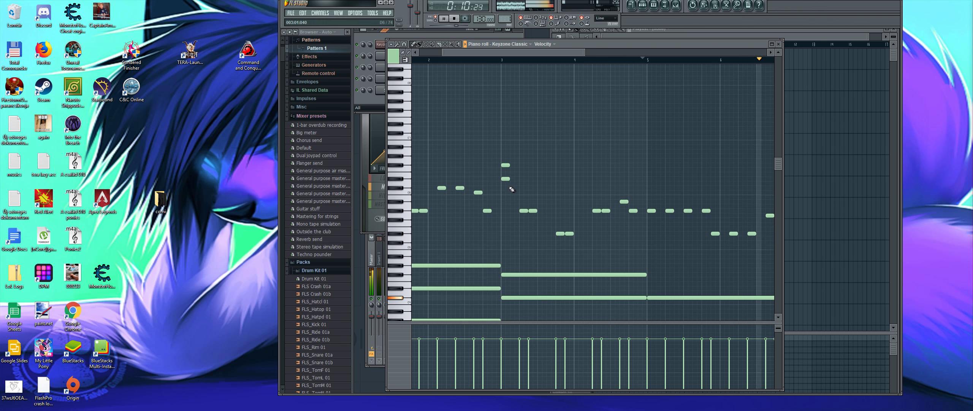
scroll(505, 137, down, 3)
drag(472, 51, 450, 50)
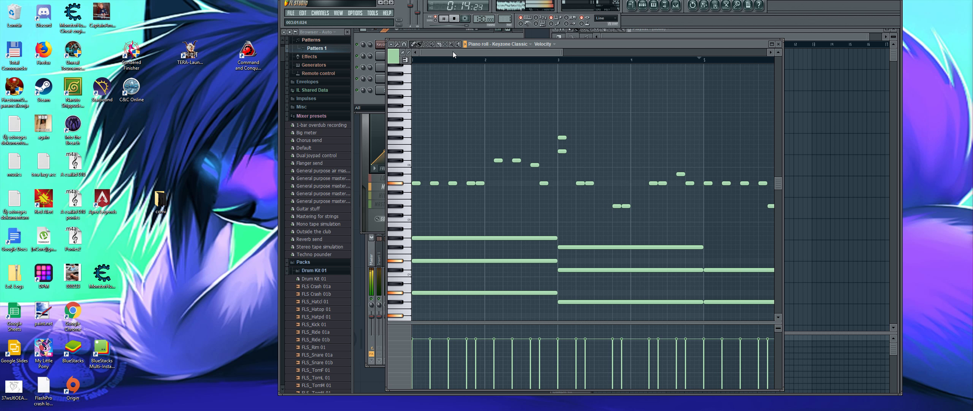
drag(455, 52, 474, 50)
scroll(408, 172, up, 3)
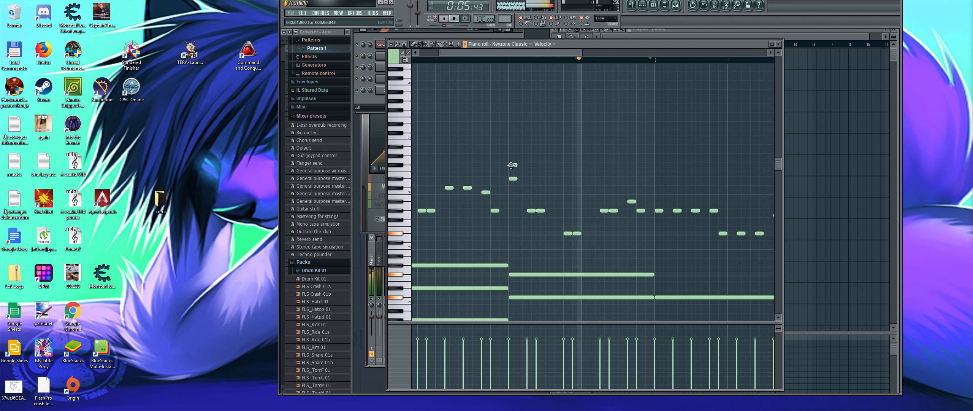
drag(512, 168, 513, 155)
key(space)
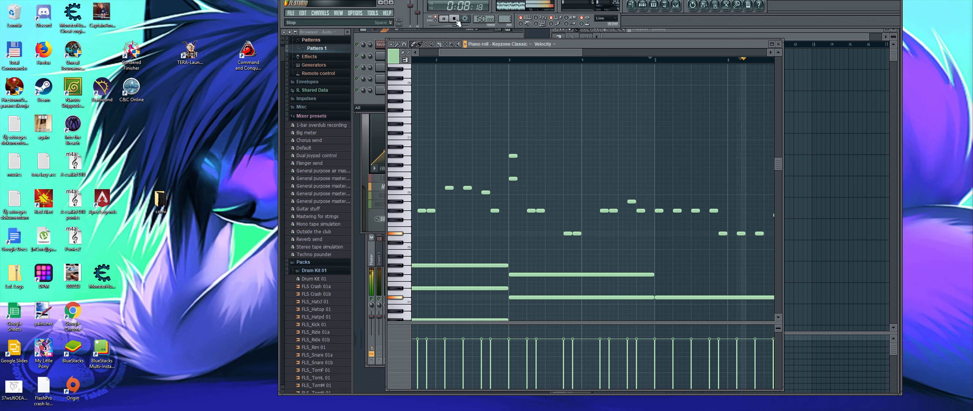
Lengthen the short melody note and stop playback at the start
drag(496, 52, 462, 53)
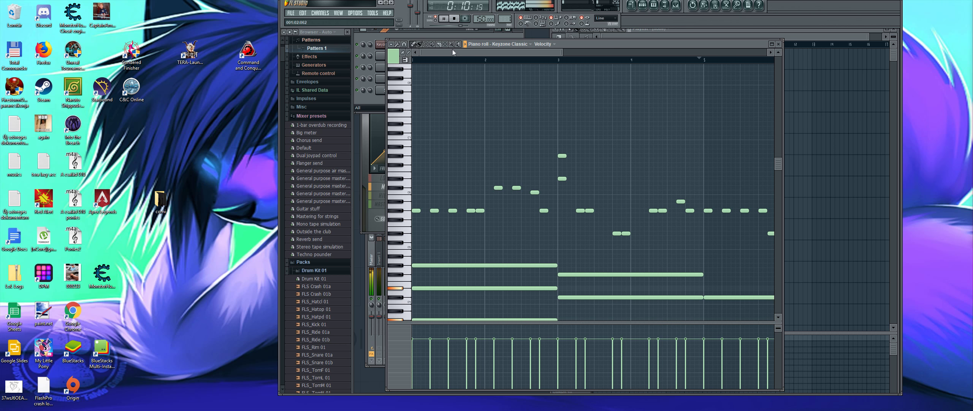
scroll(495, 99, down, 3)
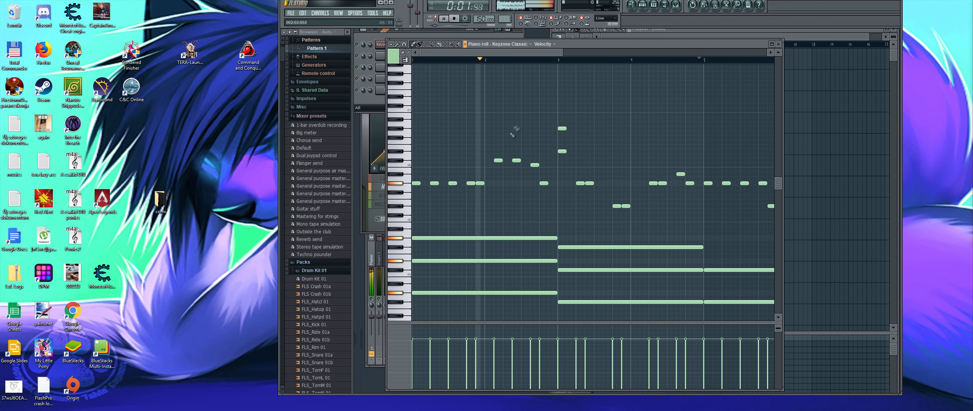
drag(485, 183, 494, 183)
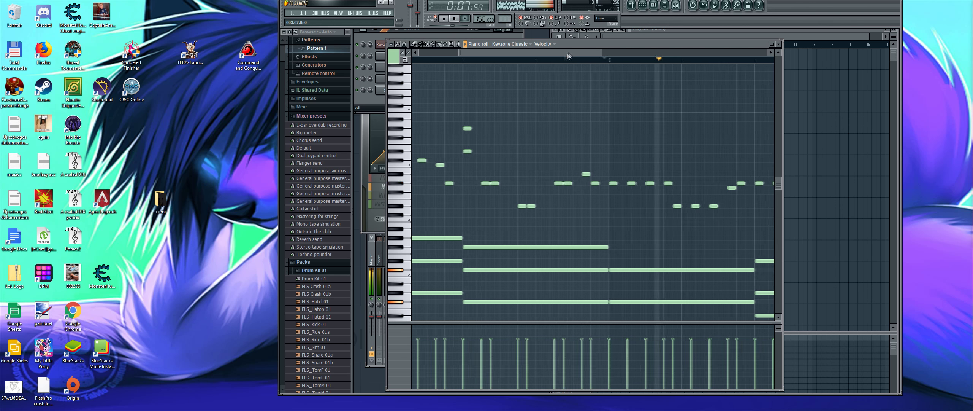
click(454, 19)
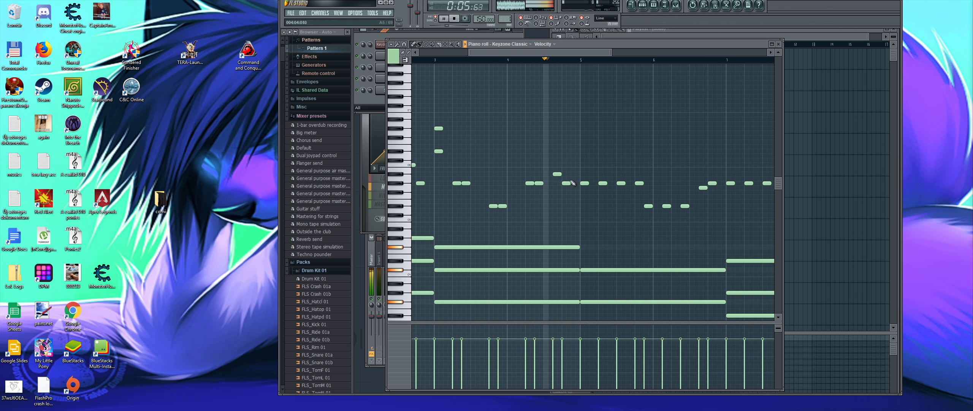
key(space)
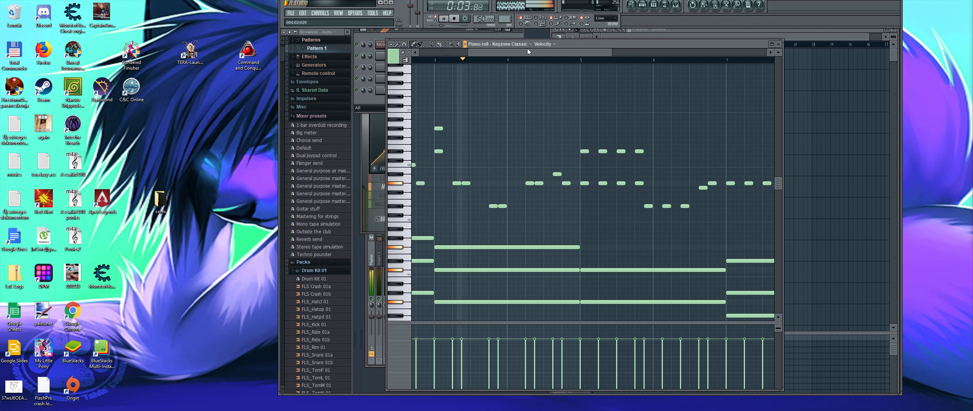
Lower the high D6 melody note to C6 and audition the change
drag(528, 52, 578, 51)
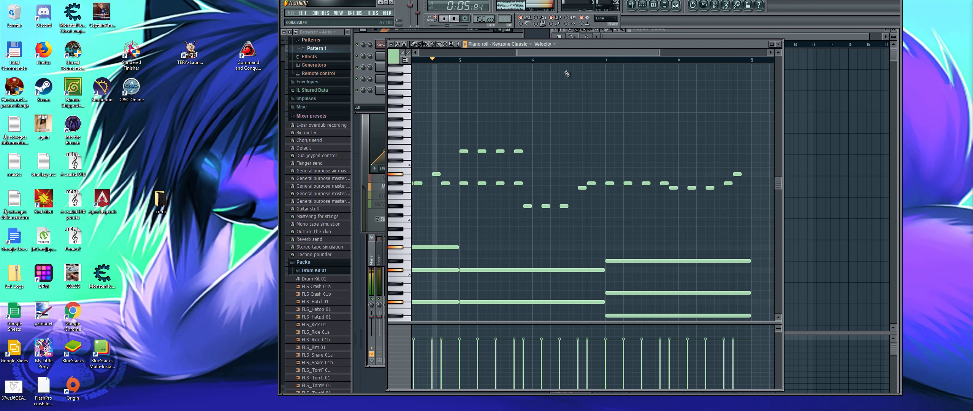
drag(518, 151, 515, 165)
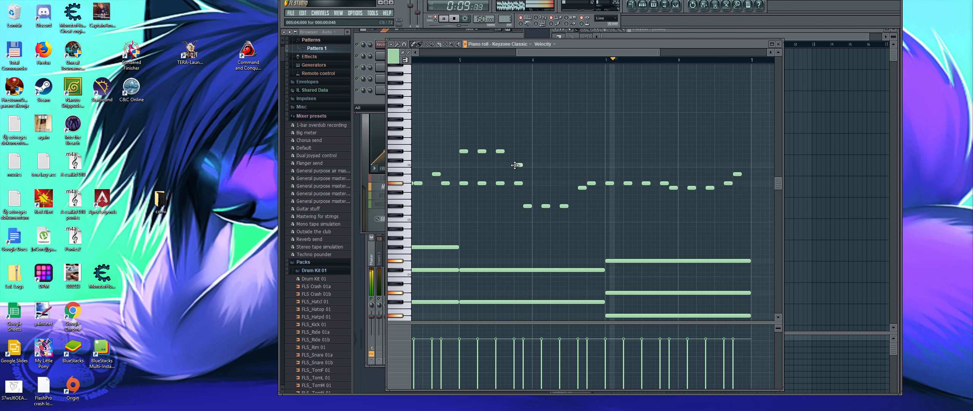
key(space)
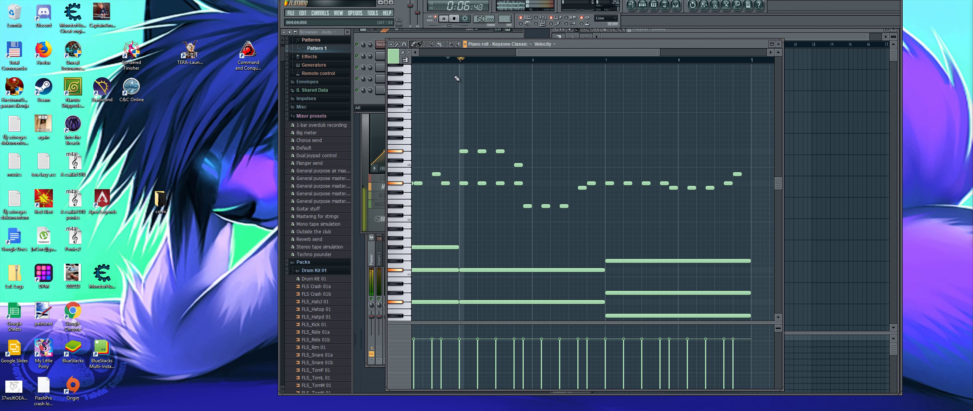
key(space)
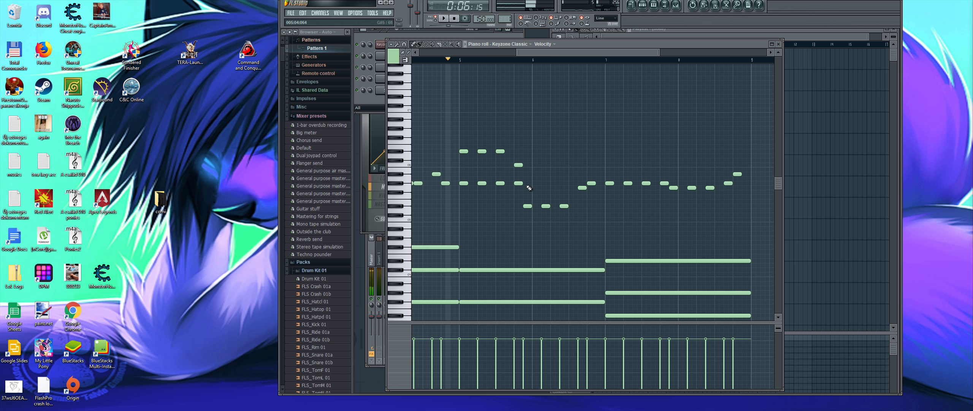
Add a new note in the melody gap, place it on the beat, and play it back
click(544, 185)
key(space)
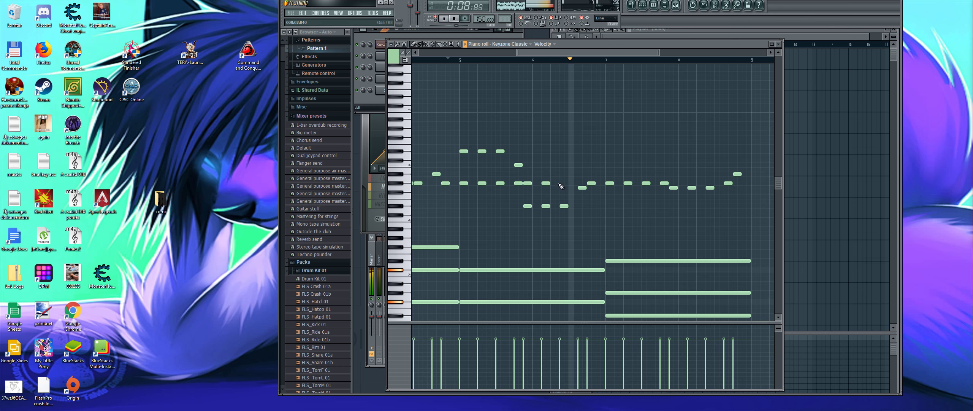
key(space)
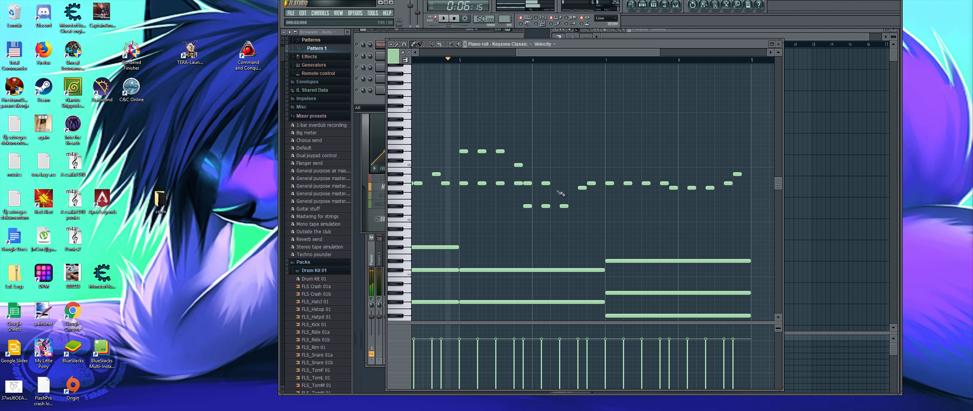
drag(559, 189, 562, 187)
key(space)
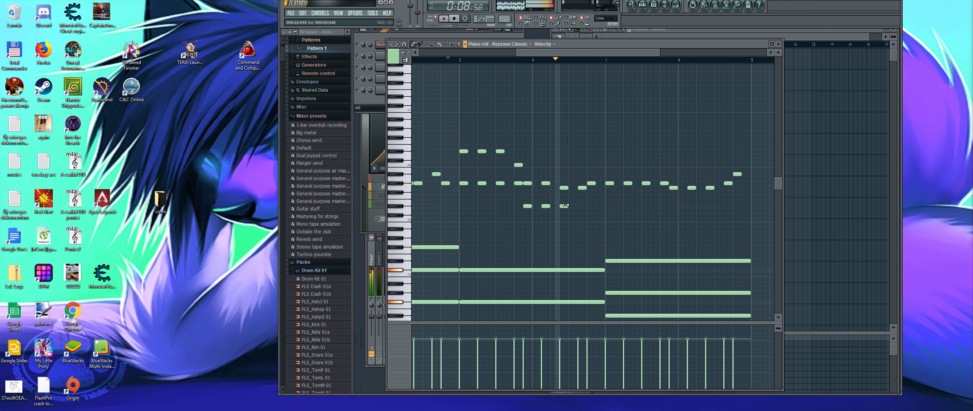
drag(562, 54, 576, 54)
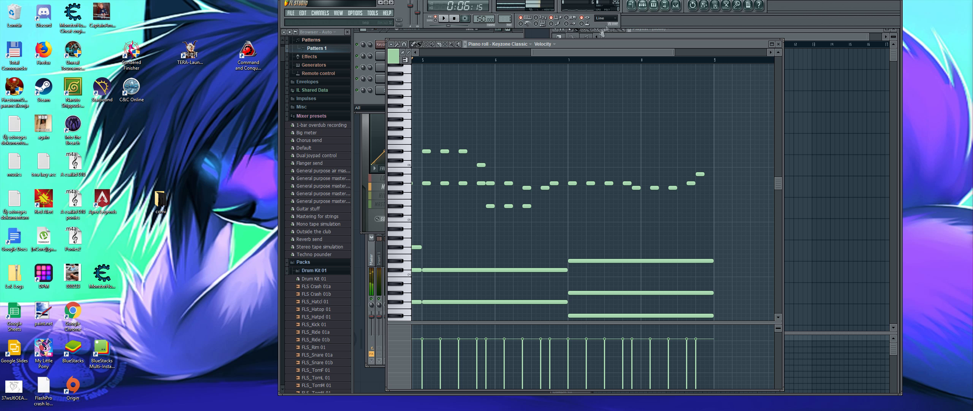
Delete the stray lower note from the dip in the middle of the melody
drag(577, 51, 585, 53)
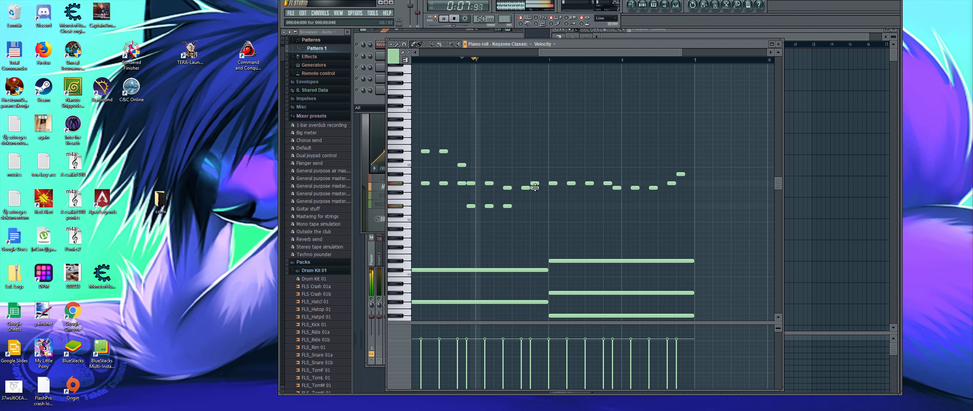
right_click(536, 188)
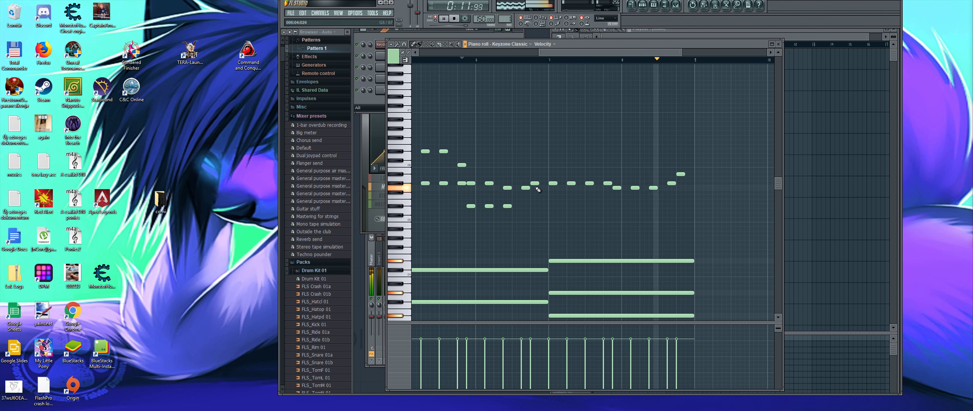
drag(577, 53, 484, 55)
Add a note beside the existing one near the start of the melody
scroll(555, 135, up, 2)
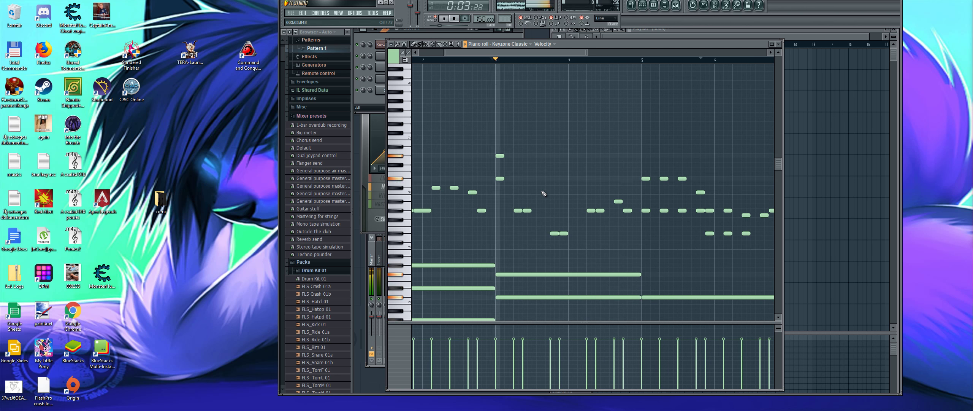
key(space)
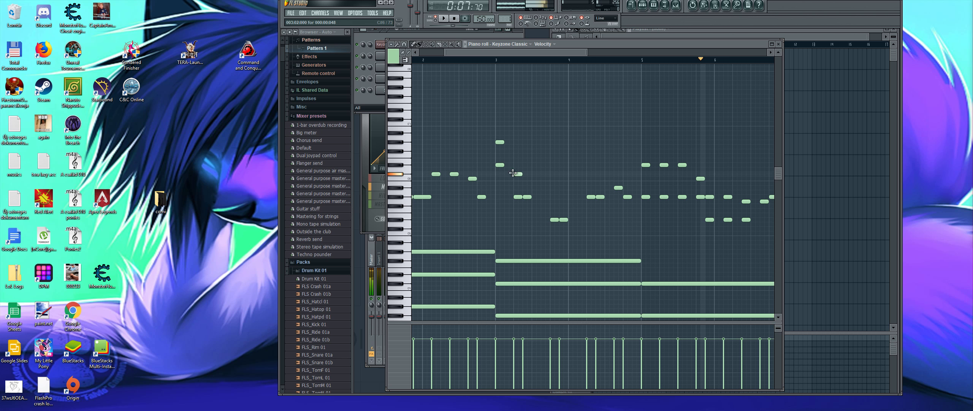
click(527, 173)
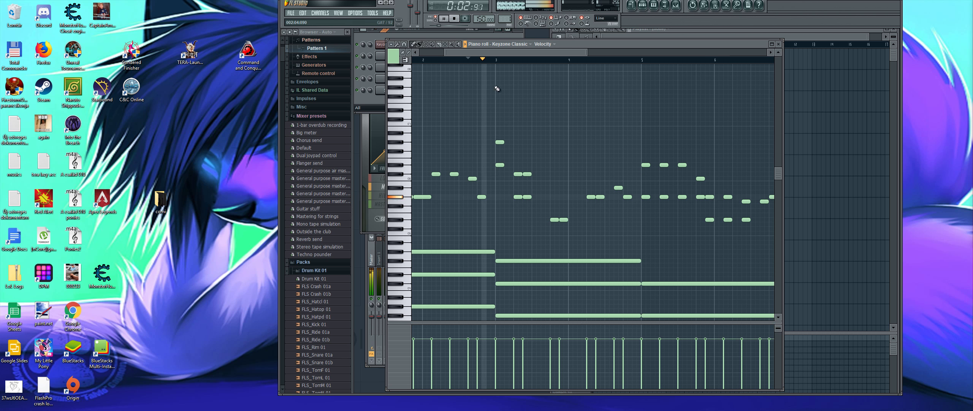
key(space)
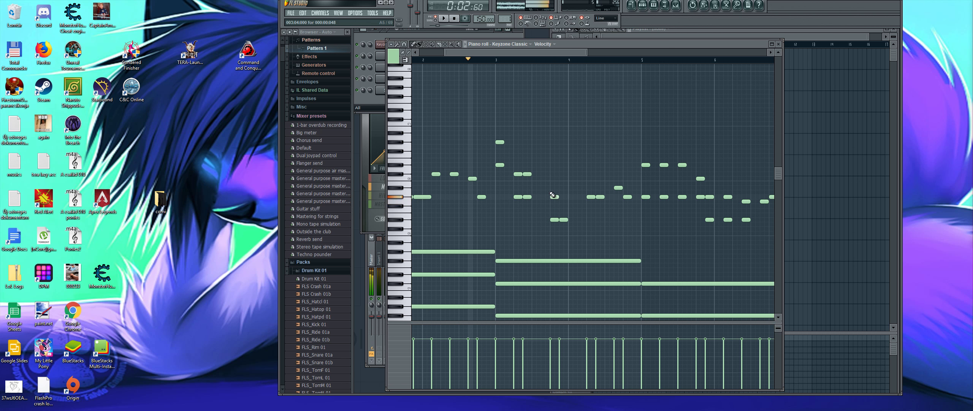
Drop a melody note to a lower pitch and reduce its velocity, then play it back
drag(558, 191, 560, 200)
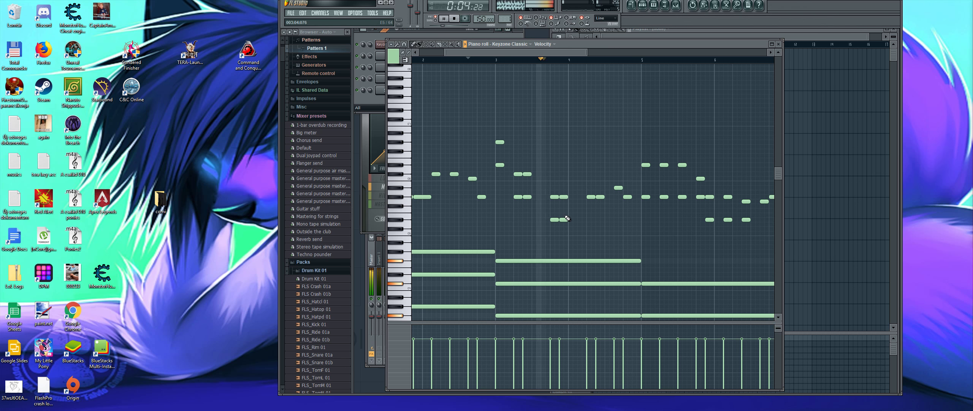
drag(544, 53, 565, 54)
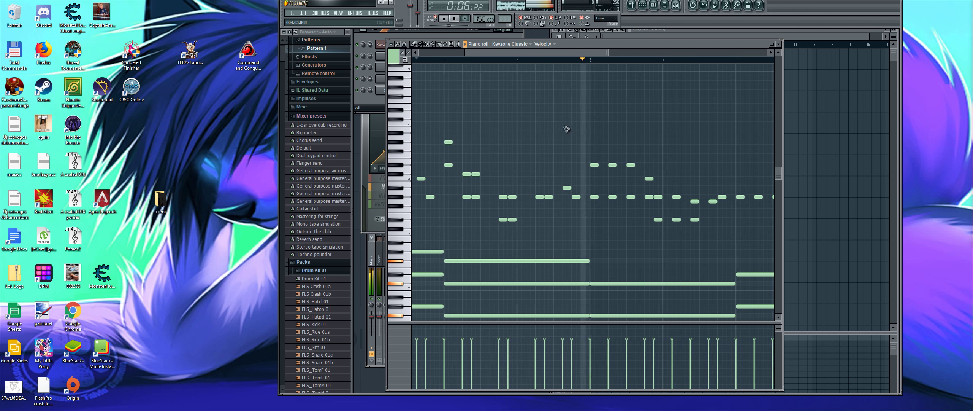
scroll(555, 162, down, 1)
key(space)
click(544, 346)
key(space)
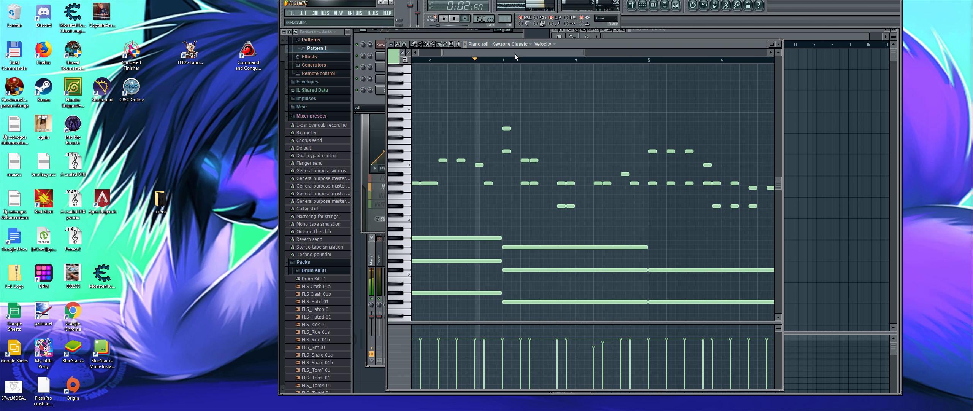
Draw two short lead-in notes before the melody, the first at G4, and play them back
drag(515, 54, 562, 58)
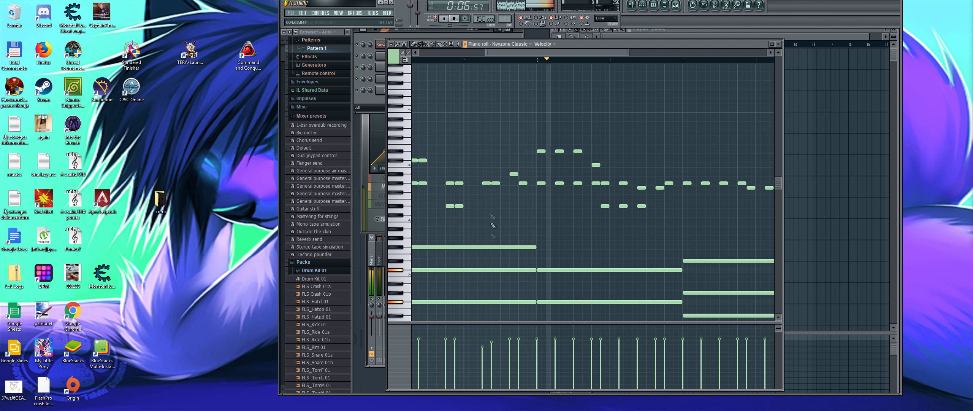
key(space)
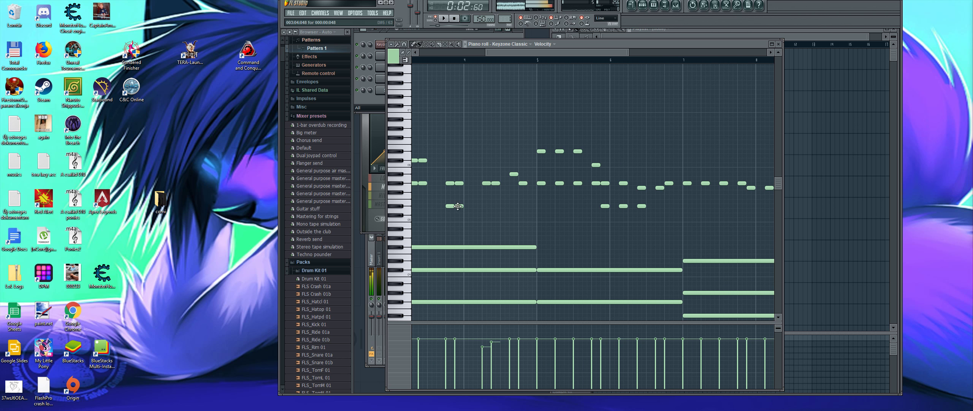
click(483, 234)
drag(481, 239, 481, 241)
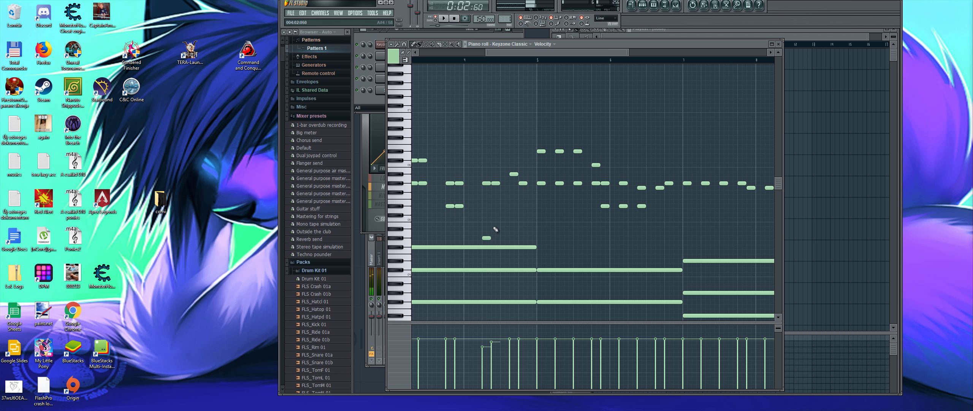
click(495, 216)
drag(497, 216, 494, 216)
key(space)
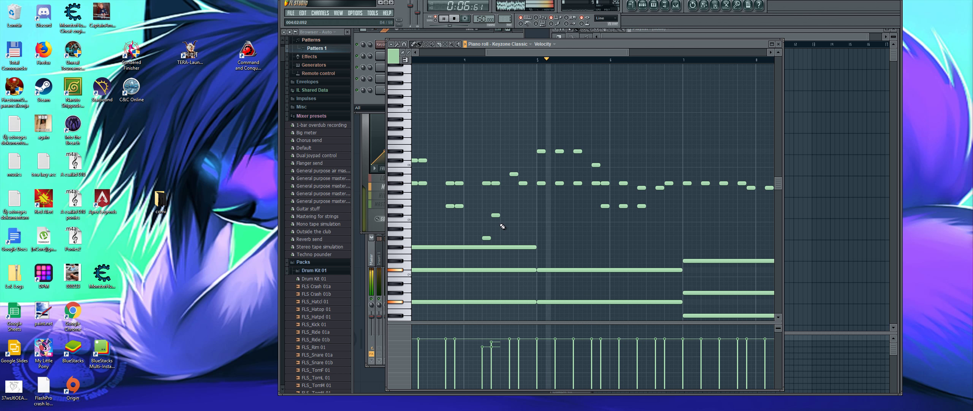
key(space)
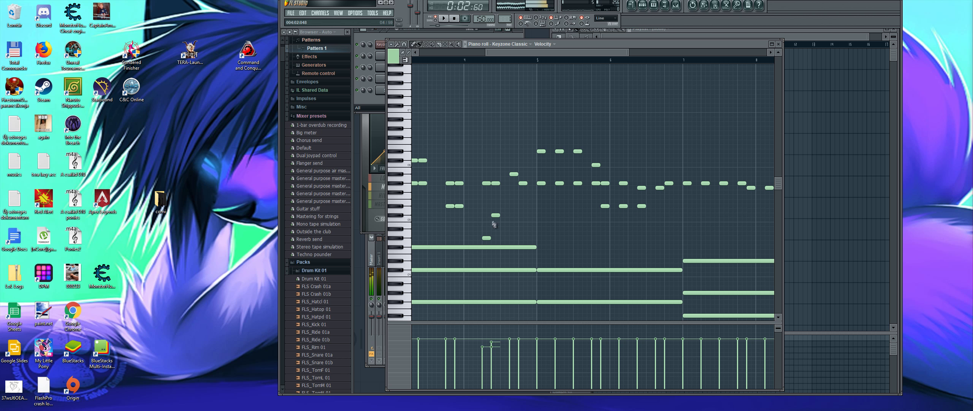
Audition candidate lead-in pitches F#5, G#4, C#5 and D#5
click(403, 194)
click(486, 238)
click(494, 215)
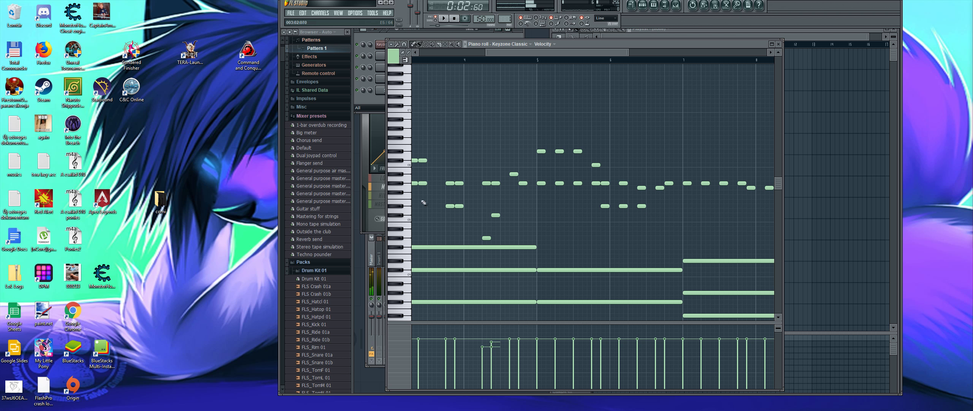
drag(535, 51, 562, 48)
click(403, 240)
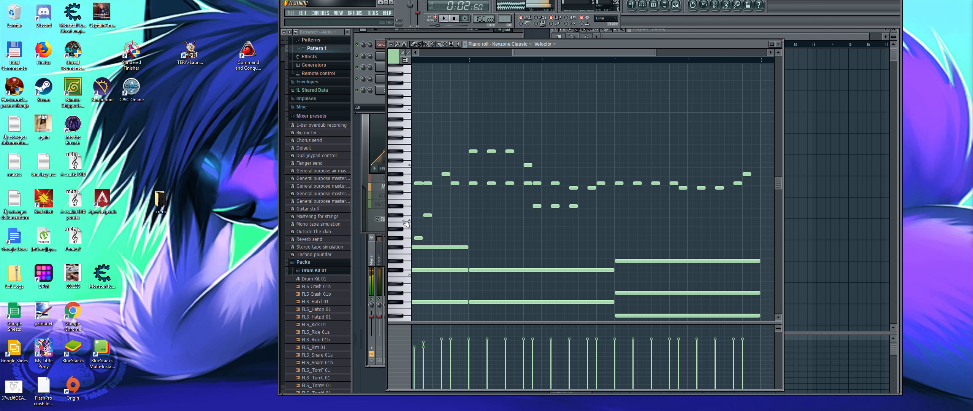
click(400, 215)
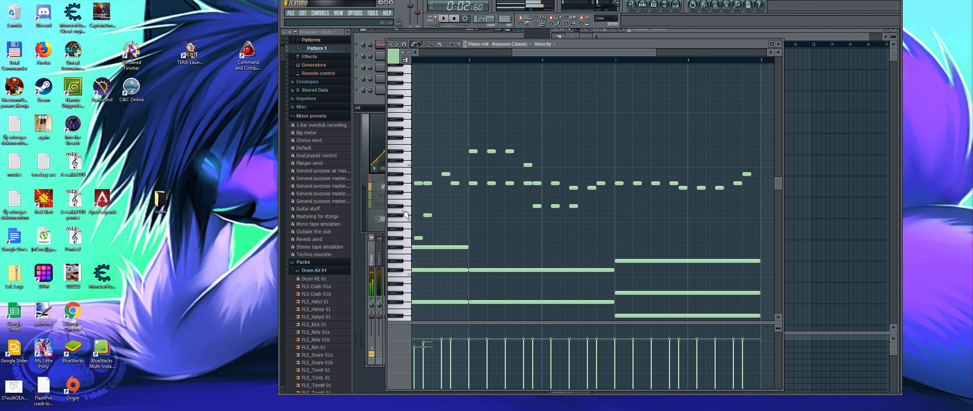
Compare C#5, G#4 and F#5 against an existing note, then add another lead-in note and replay
click(403, 242)
click(402, 217)
click(403, 240)
click(401, 215)
click(401, 193)
click(401, 194)
click(445, 173)
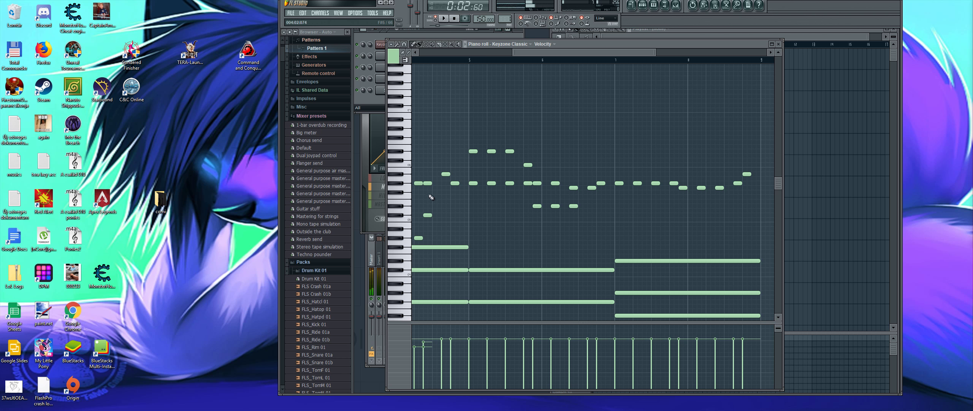
click(436, 193)
key(space)
Add a high melody note and a short C6 note, auditioning each with playback
drag(551, 54, 534, 52)
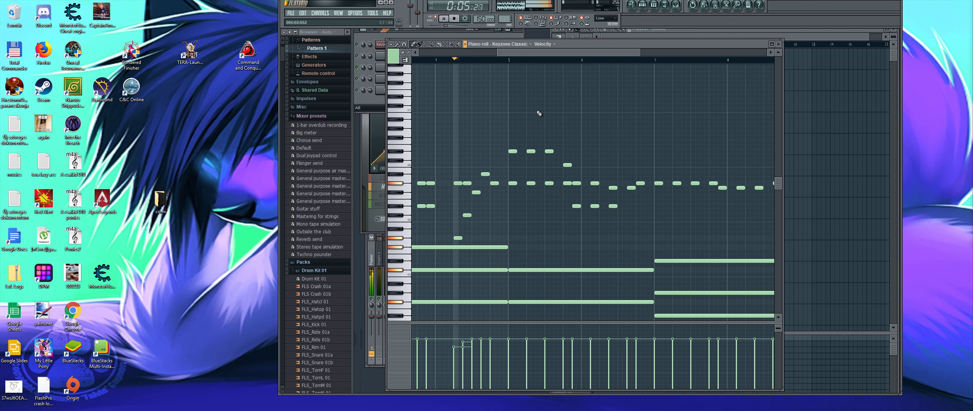
drag(535, 53, 520, 95)
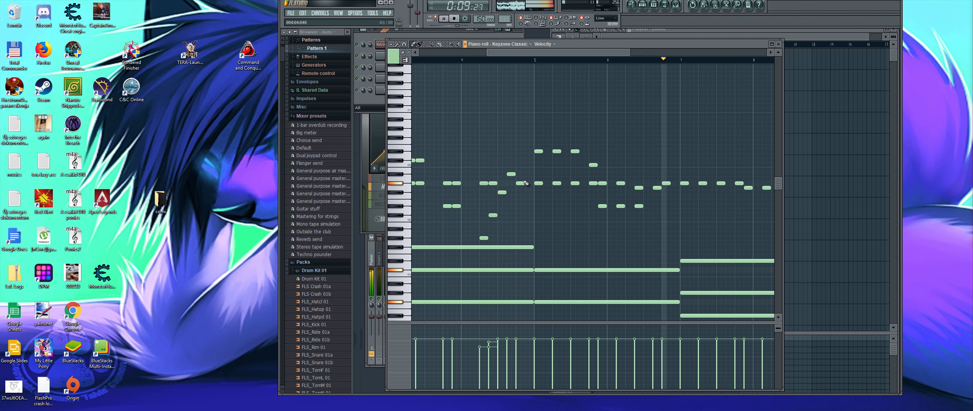
key(space)
click(511, 174)
click(507, 150)
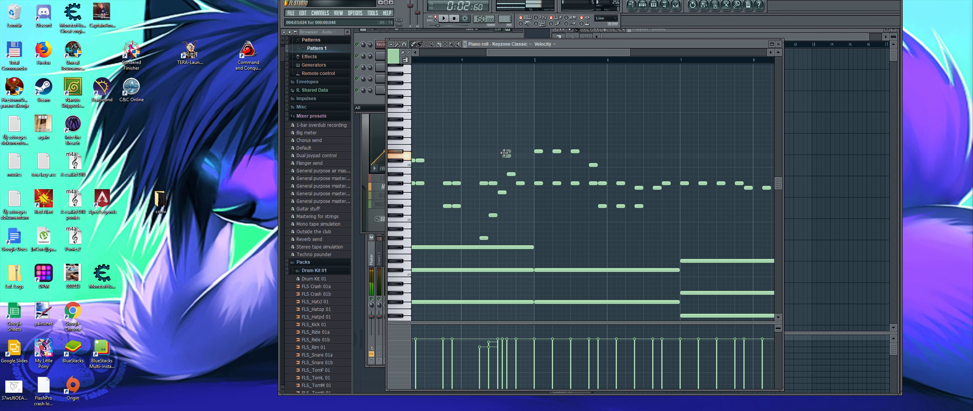
key(space)
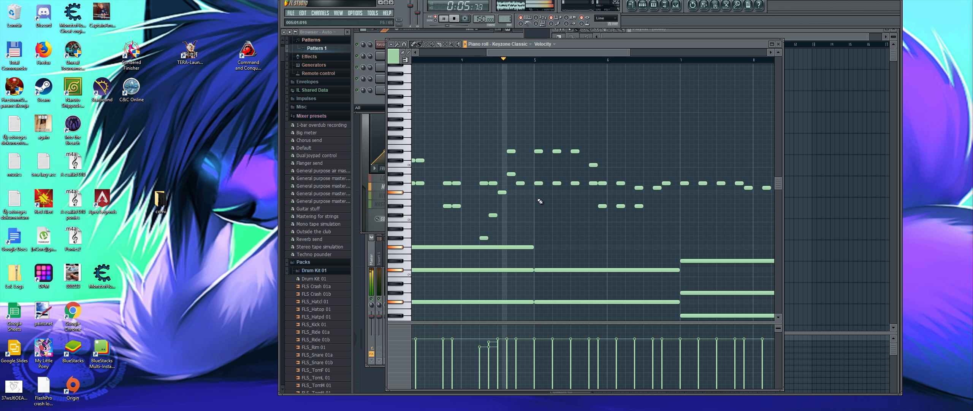
key(space)
click(572, 165)
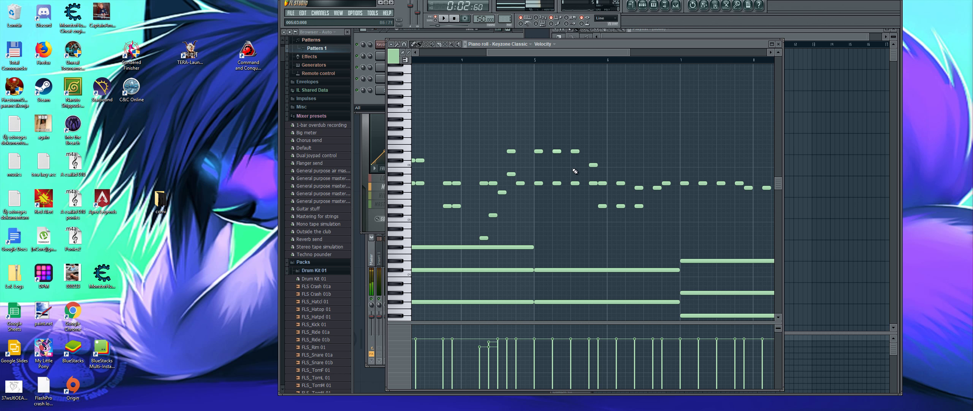
key(space)
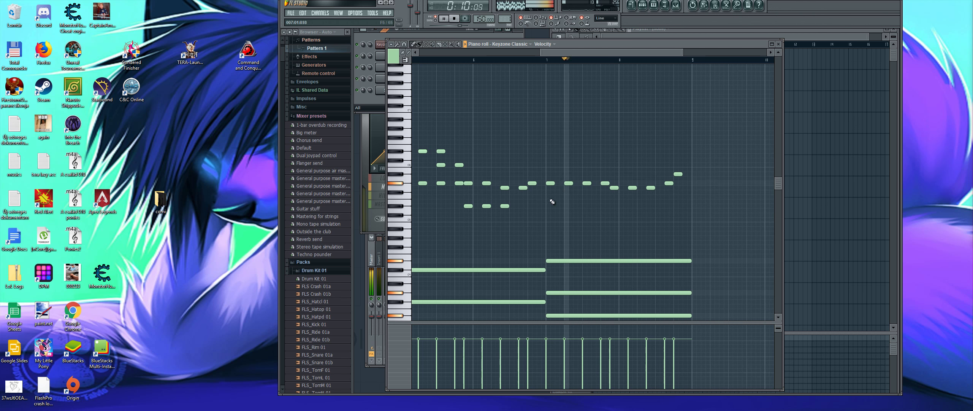
Place short harmony notes above the later melody, lining one up, plus a C6 in bar 7 and one two semitones higher
key(space)
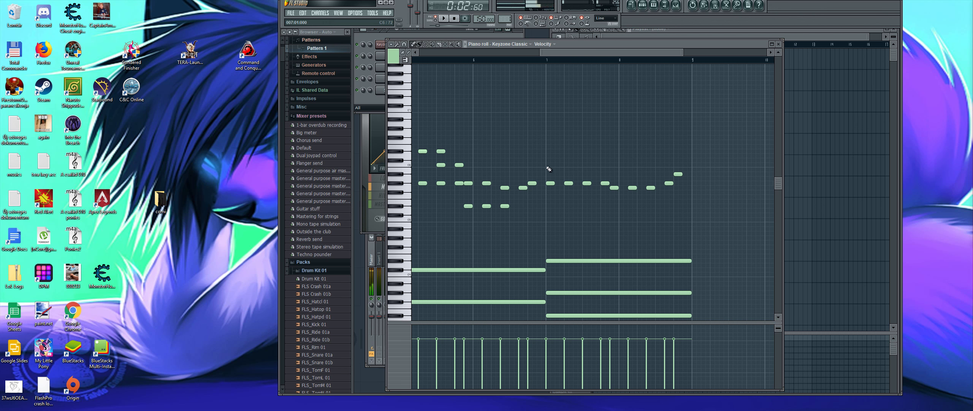
click(549, 166)
click(568, 167)
key(space)
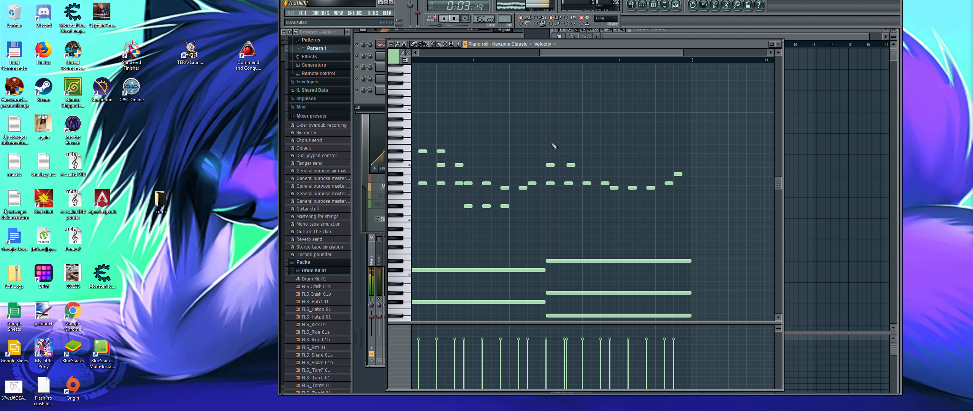
drag(572, 165, 569, 165)
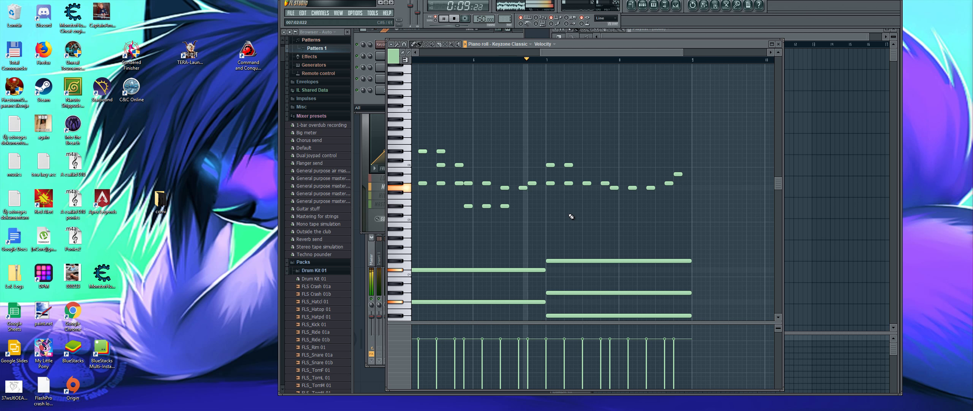
key(space)
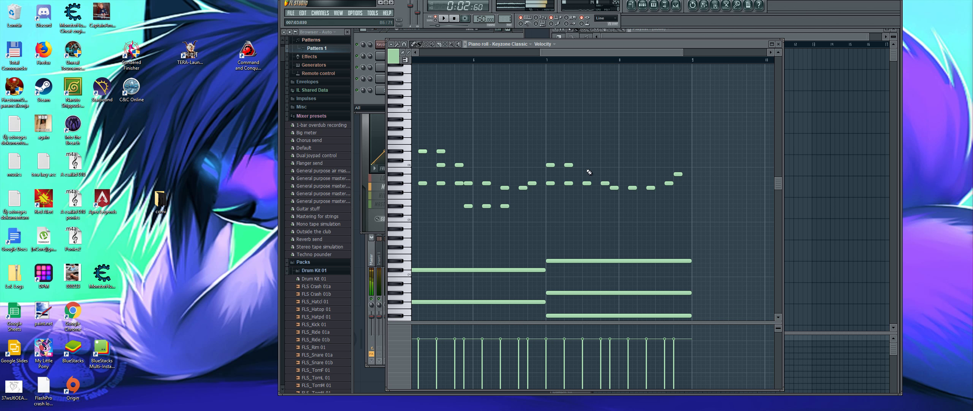
click(587, 165)
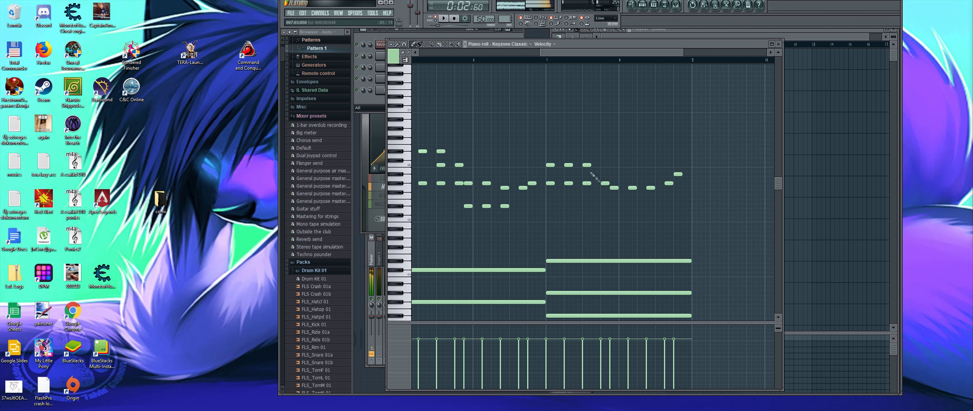
click(615, 183)
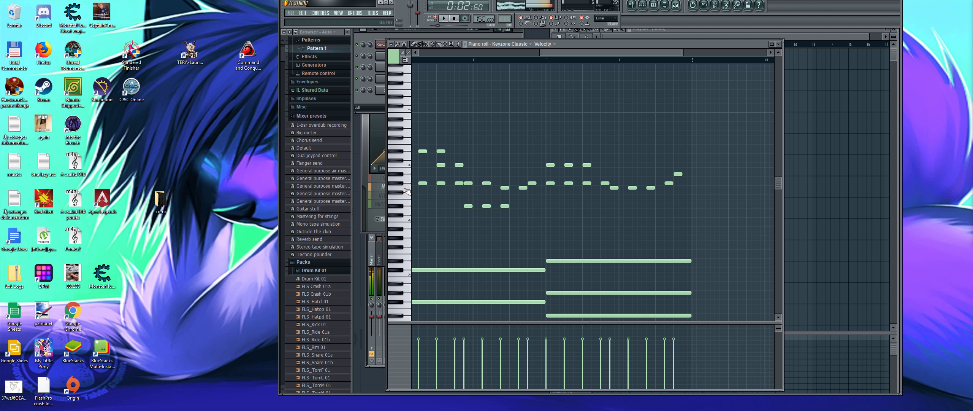
Add another short harmony note and play it back
click(605, 187)
key(space)
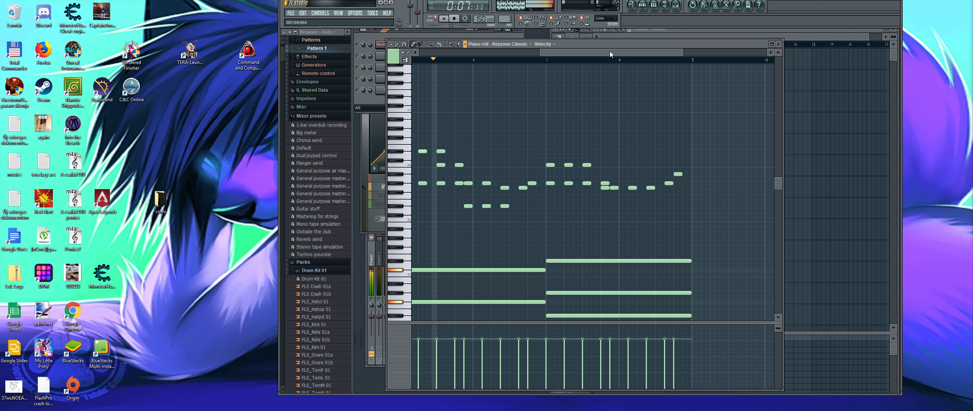
drag(610, 51, 637, 61)
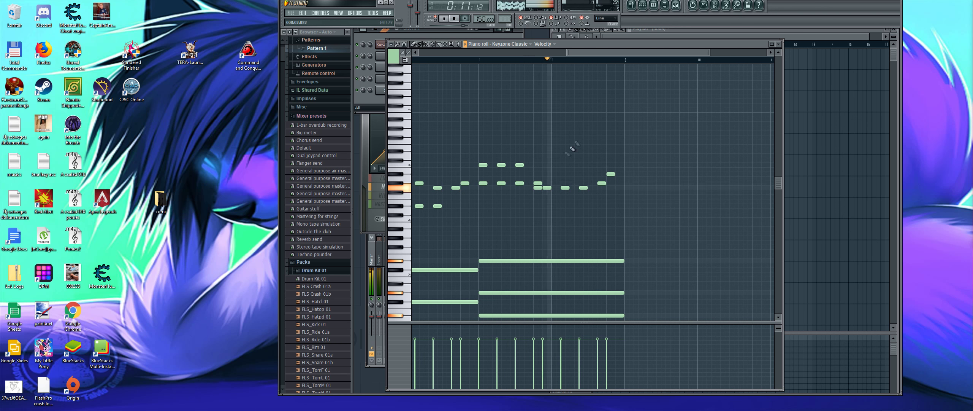
key(space)
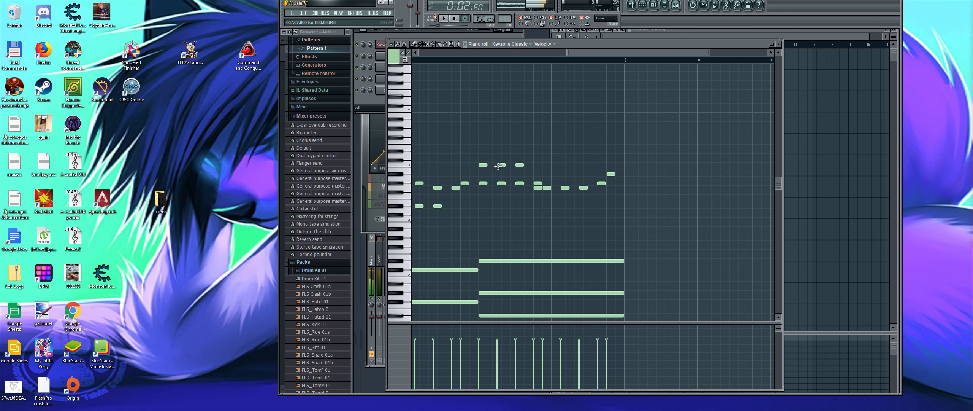
Discard a trial D6, then stack two short high notes over the melody, raising the top one a semitone
click(537, 156)
right_click(537, 156)
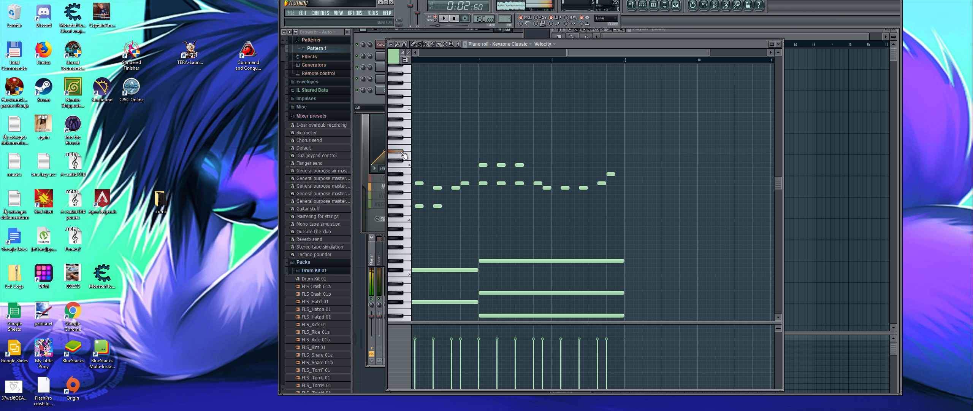
click(537, 152)
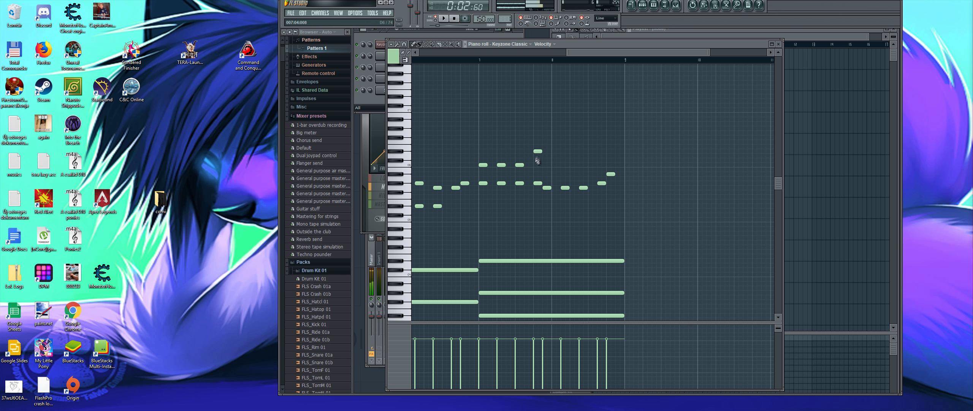
key(space)
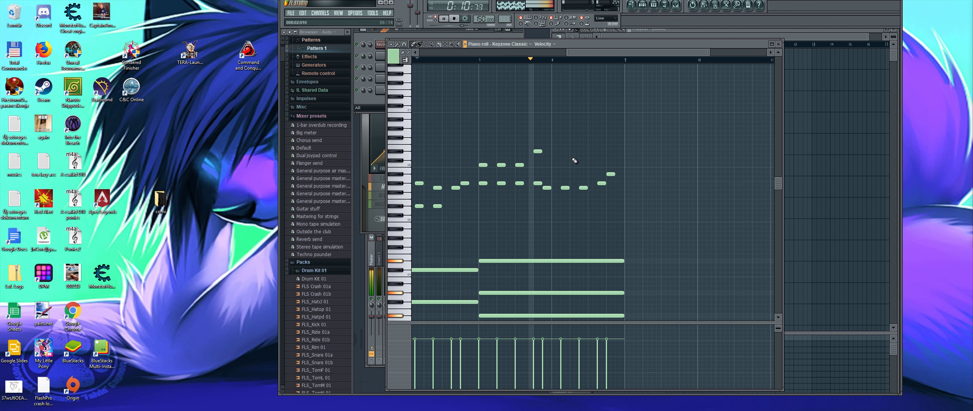
key(space)
click(538, 151)
click(536, 133)
drag(534, 133, 534, 129)
key(space)
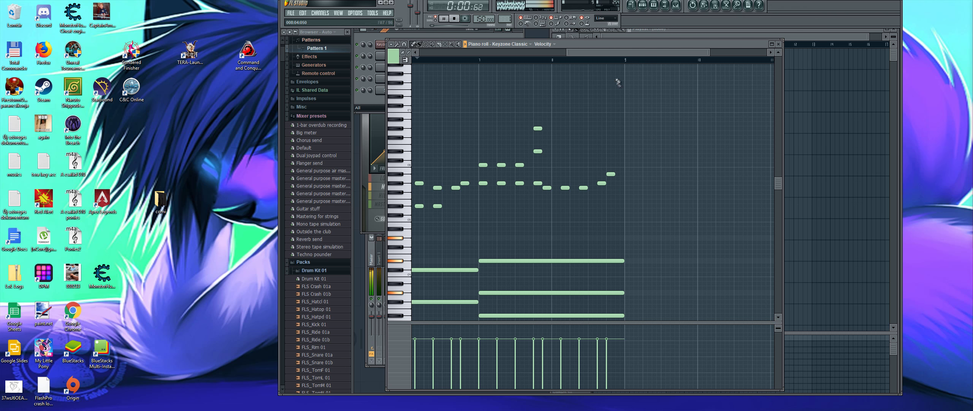
Shorten two sustained chord notes, including the lowest, so they end earlier
drag(634, 52, 424, 76)
scroll(456, 99, down, 3)
scroll(521, 138, up, 2)
drag(547, 52, 590, 53)
mouse_move(595, 230)
mouse_down()
mouse_move(524, 232)
mouse_move(595, 231)
mouse_up()
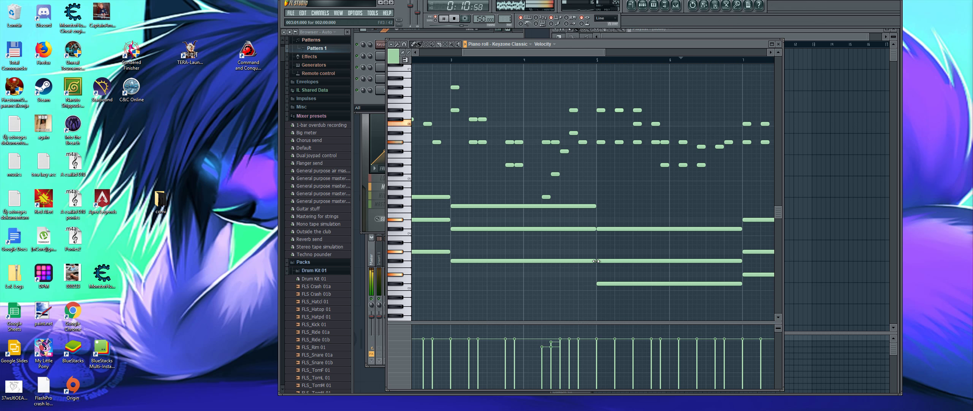
drag(596, 261, 522, 259)
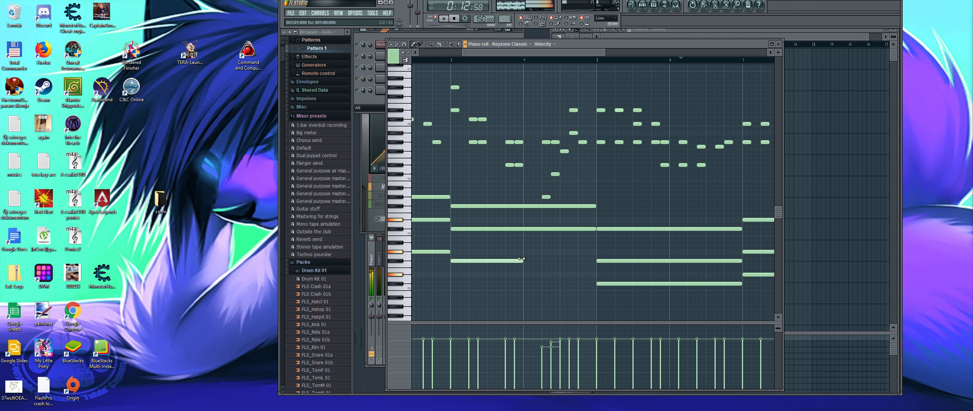
Add follow-on chord notes after the shortened ones, moving one down a step and extending the earlier note to meet it
click(525, 261)
right_click(525, 260)
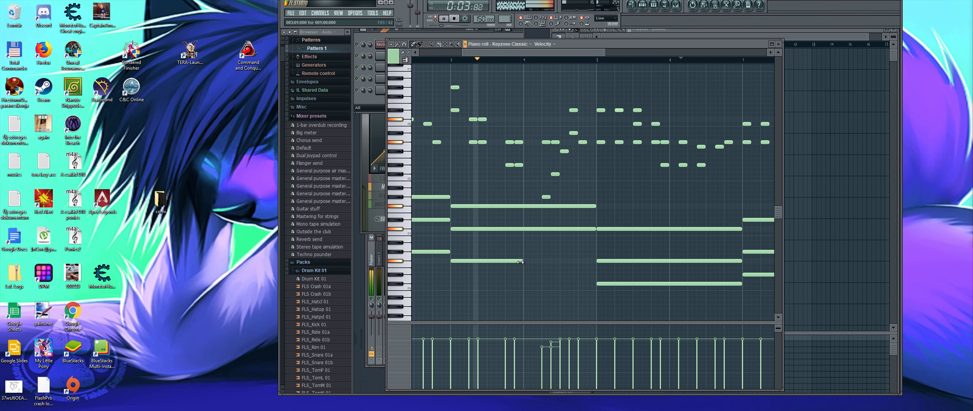
click(526, 261)
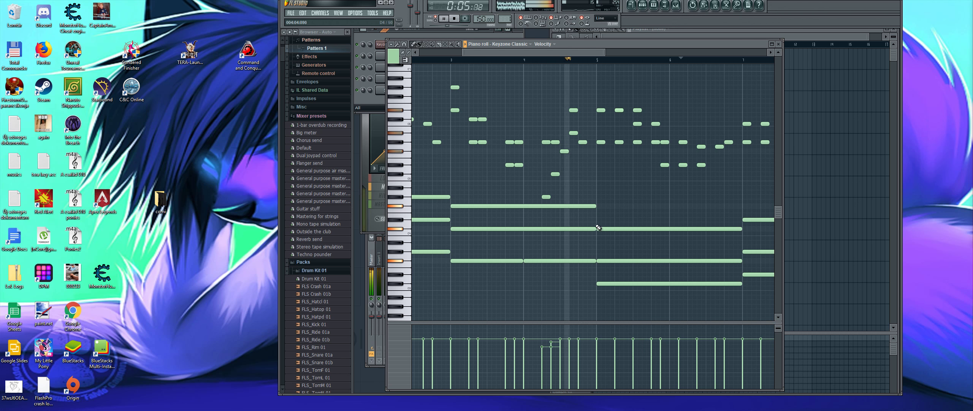
click(525, 236)
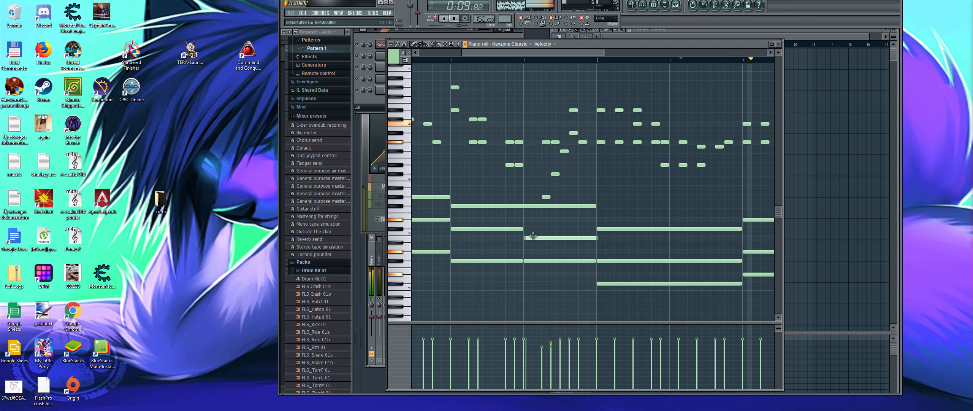
drag(534, 234, 584, 228)
drag(523, 229, 561, 234)
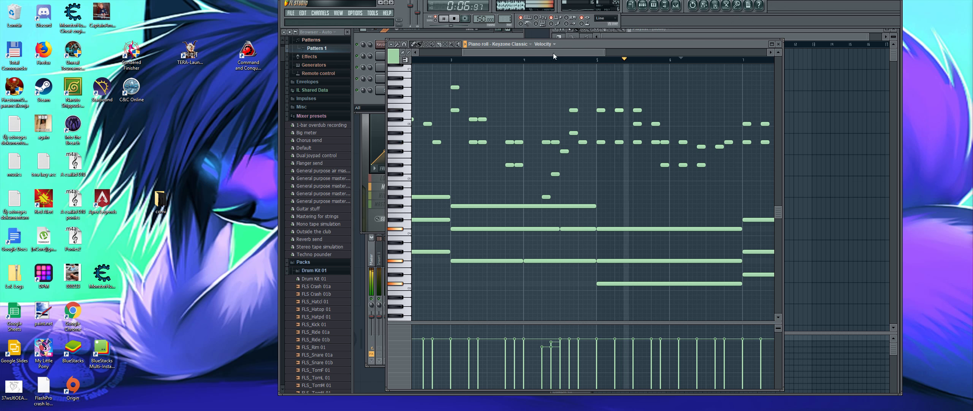
Add a one-bar note after the shortened lowest chord note
drag(553, 53, 605, 49)
scroll(600, 198, down, 1)
scroll(602, 200, up, 1)
drag(614, 261, 537, 266)
click(547, 261)
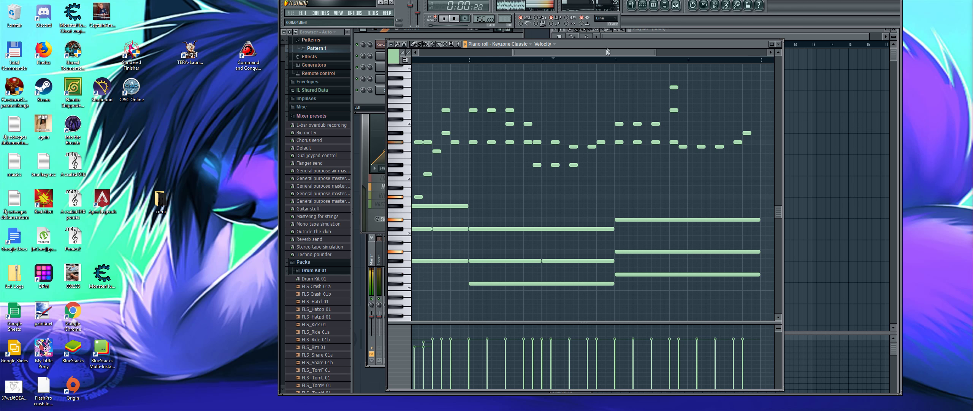
drag(597, 54, 498, 55)
scroll(514, 129, up, 1)
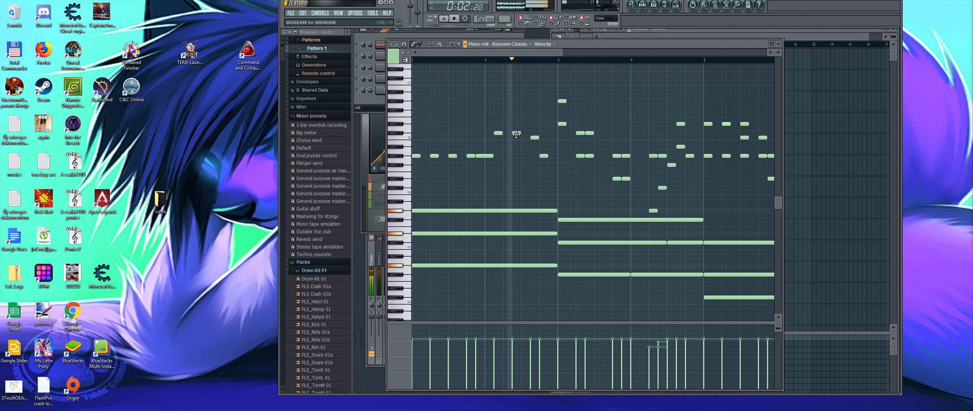
scroll(520, 136, up, 1)
drag(502, 53, 559, 56)
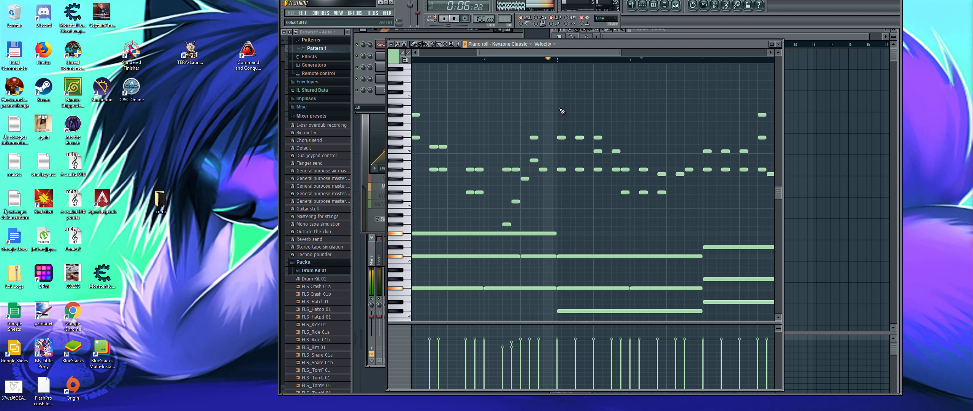
drag(550, 53, 622, 57)
scroll(597, 82, down, 1)
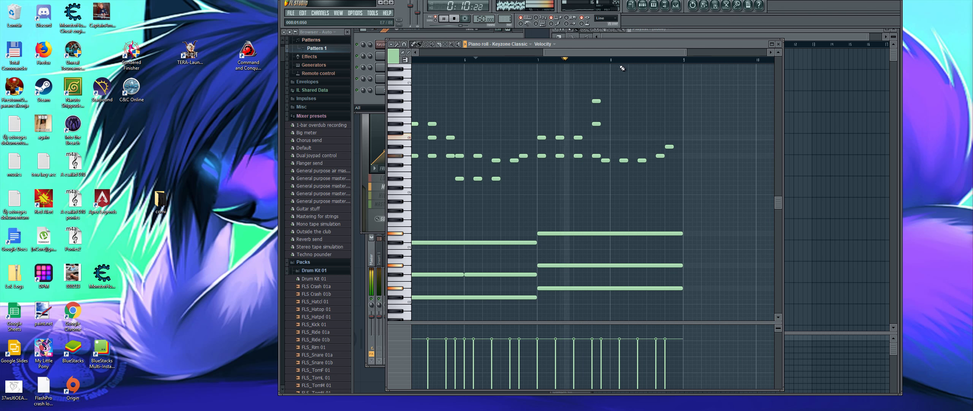
scroll(616, 82, down, 1)
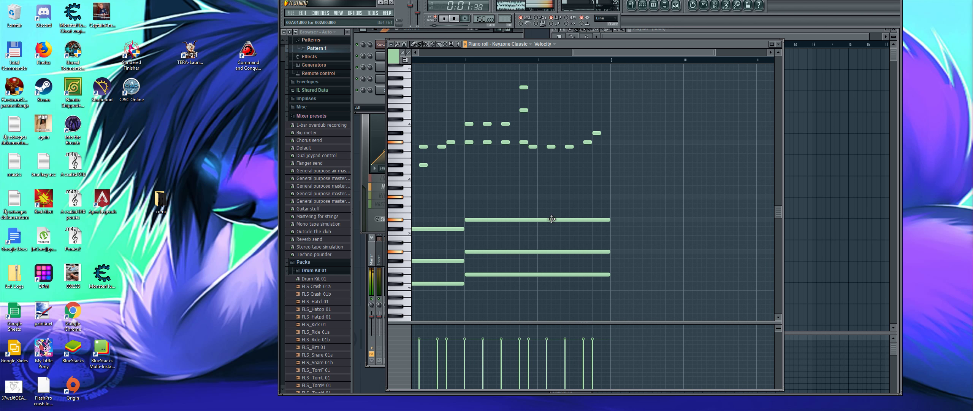
Shorten the long lower chord note and add a one-bar note after it
drag(633, 54, 598, 57)
scroll(649, 186, down, 1)
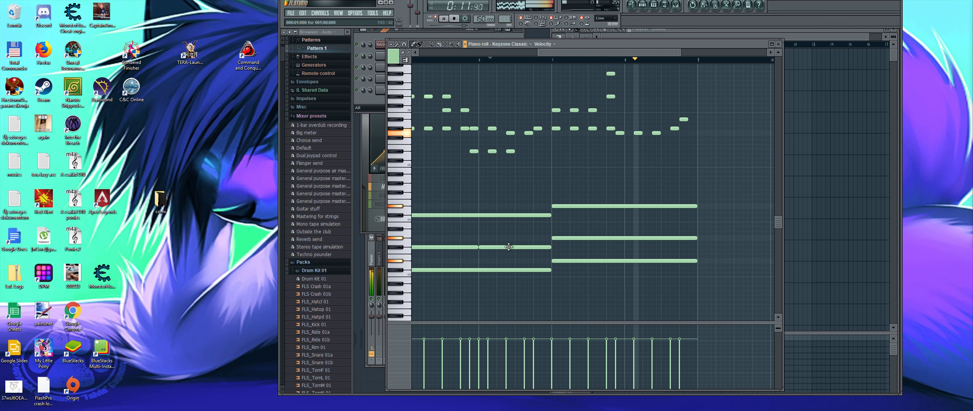
scroll(556, 240, up, 1)
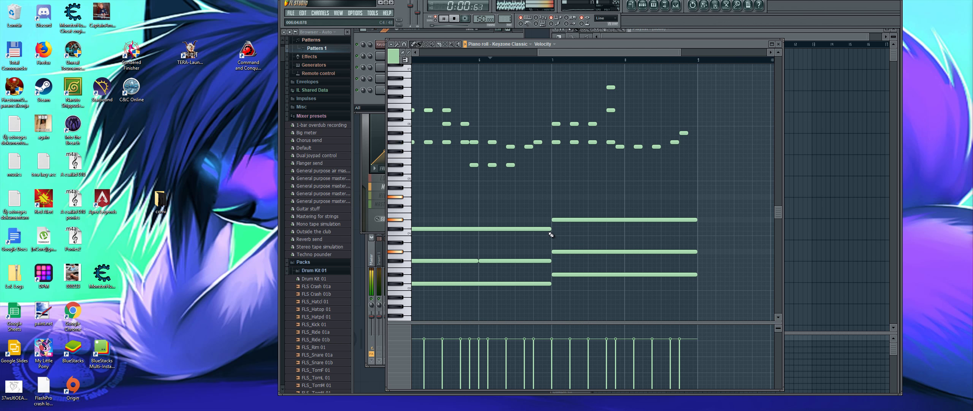
drag(550, 229, 515, 229)
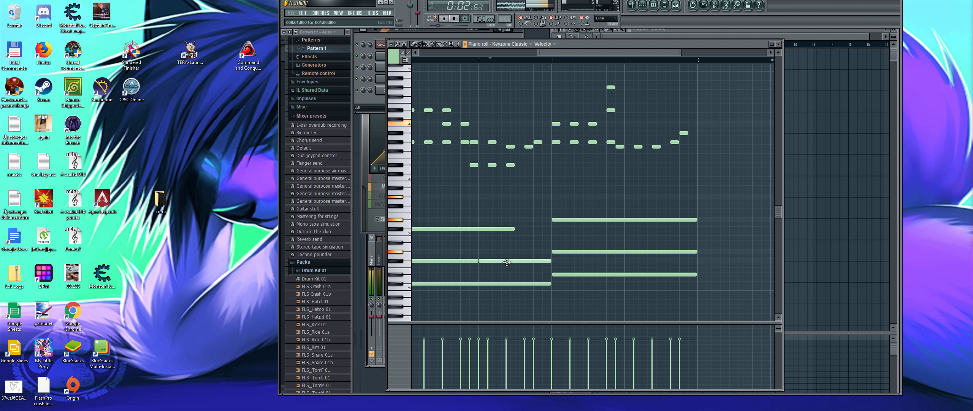
click(517, 229)
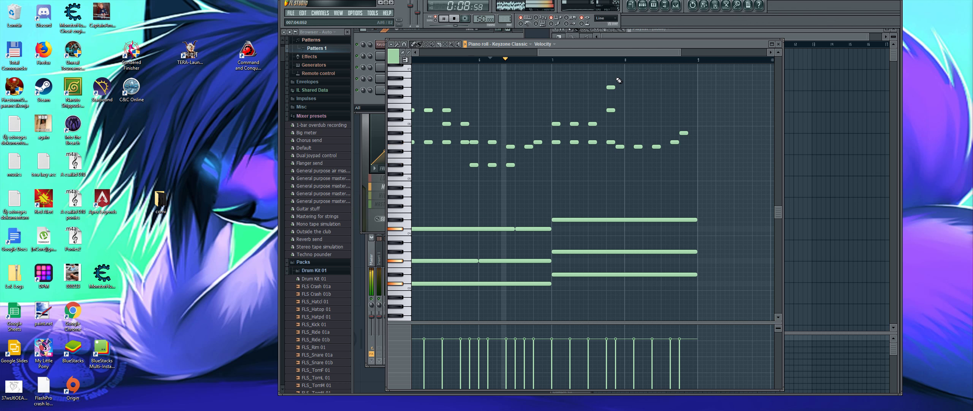
Shorten the long upper chord note, add a long chord note after it, and play the new chords
drag(601, 55, 633, 50)
key(space)
drag(634, 221, 562, 220)
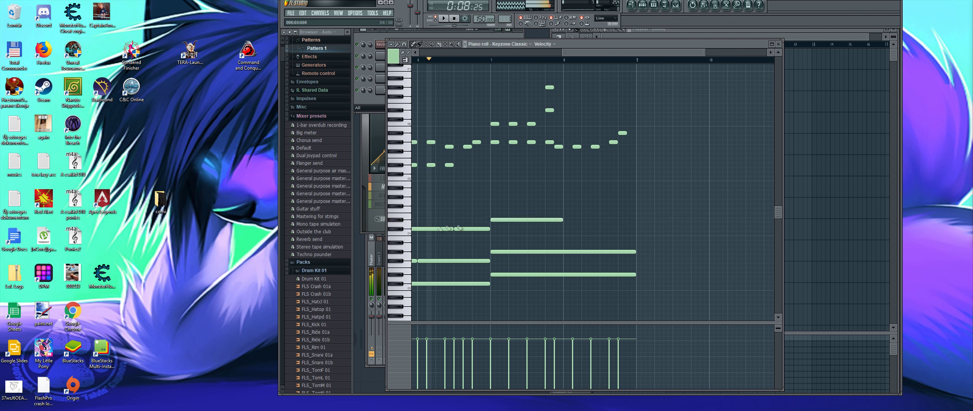
click(567, 226)
key(space)
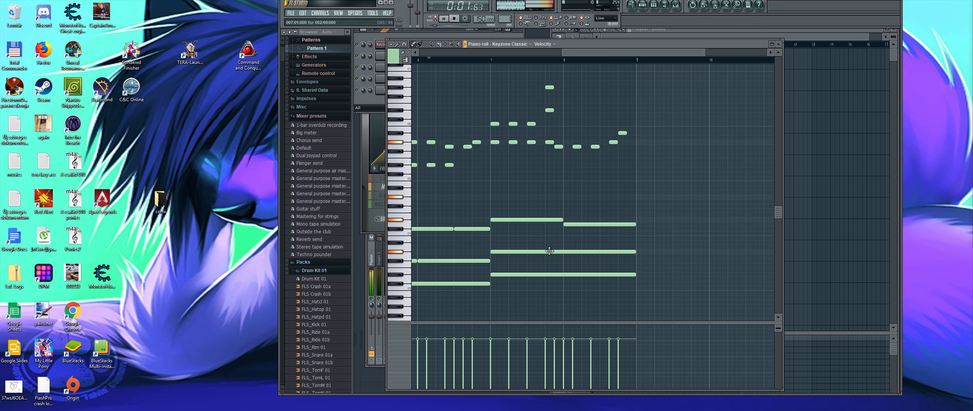
Stop playback and drag the top chord note out to the end of the phrase
scroll(549, 250, down, 3)
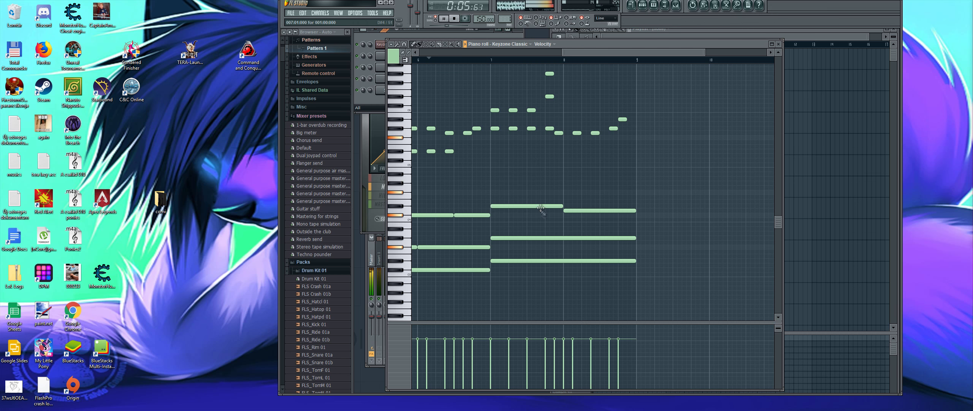
scroll(561, 222, up, 3)
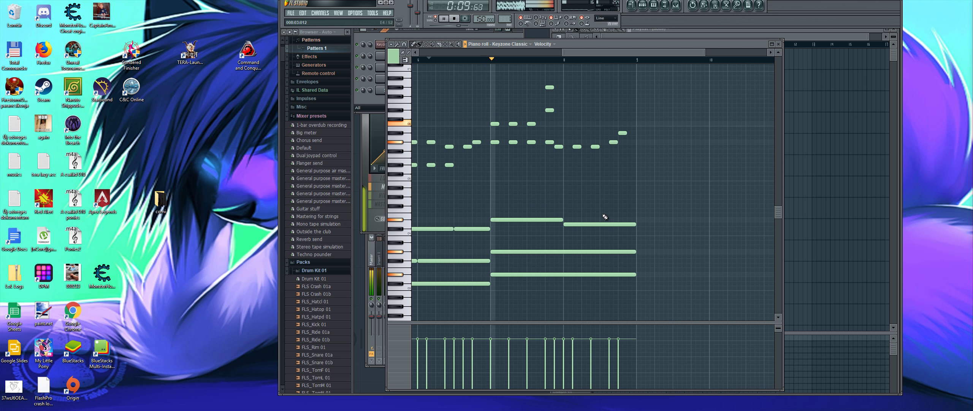
key(space)
drag(563, 220, 643, 228)
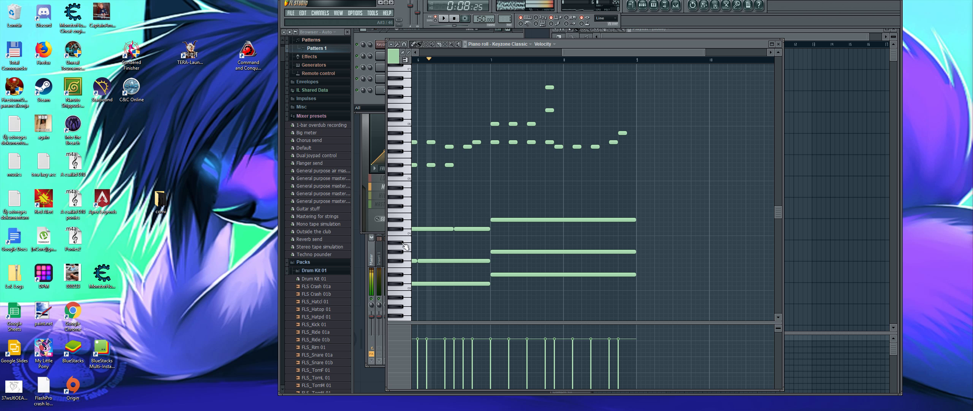
Audition the long chord note and play the pattern back a couple of times
click(508, 219)
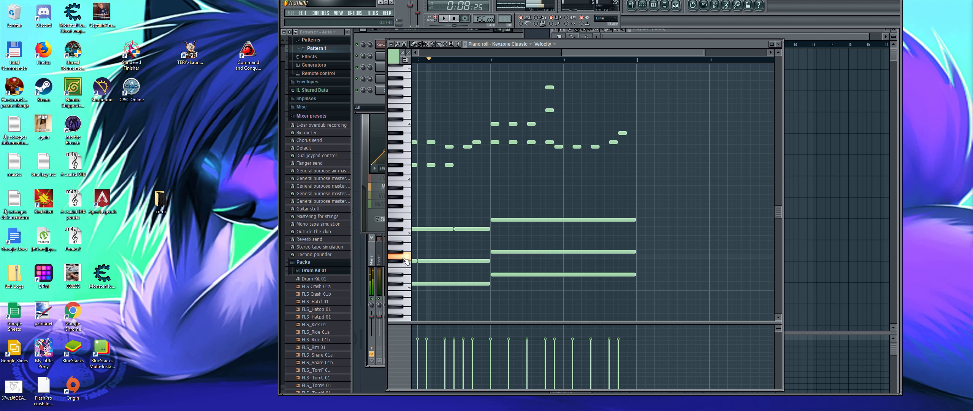
key(space)
scroll(577, 159, up, 3)
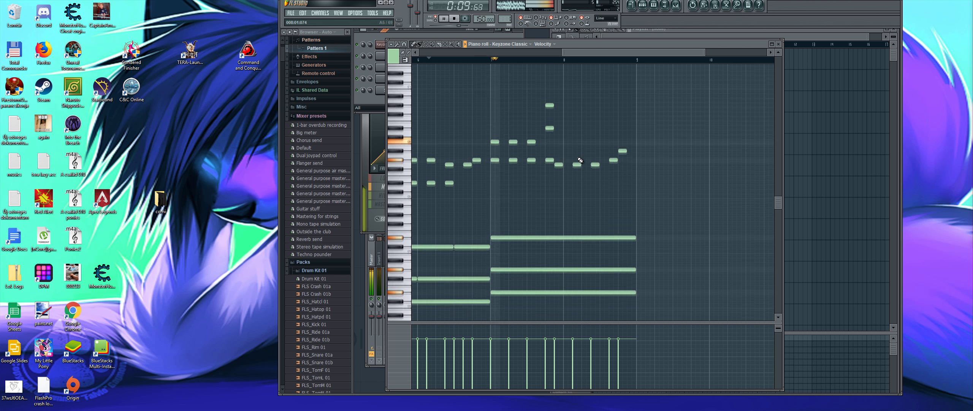
scroll(586, 165, up, 3)
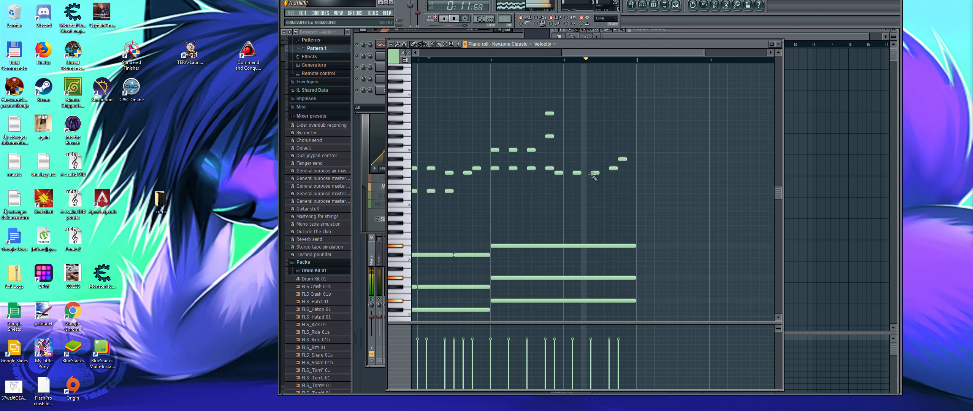
key(space)
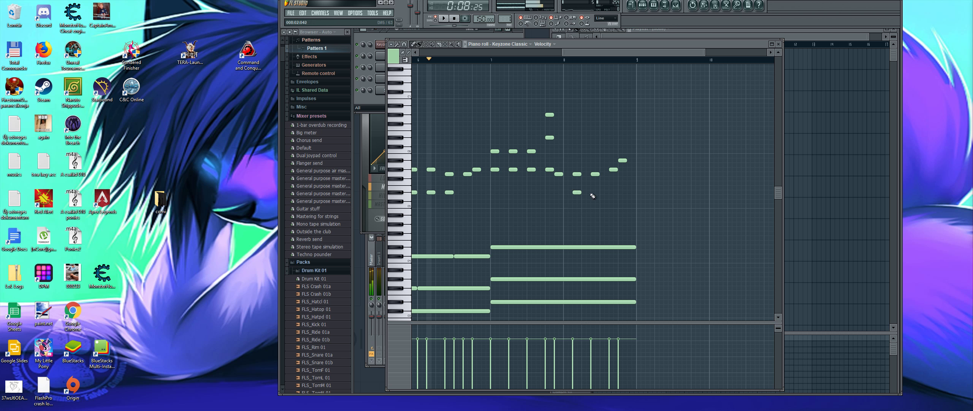
key(space)
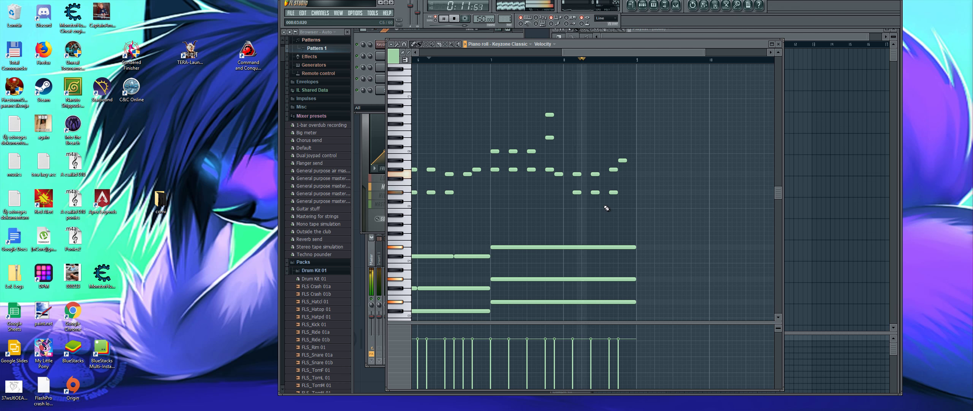
scroll(614, 198, up, 2)
key(space)
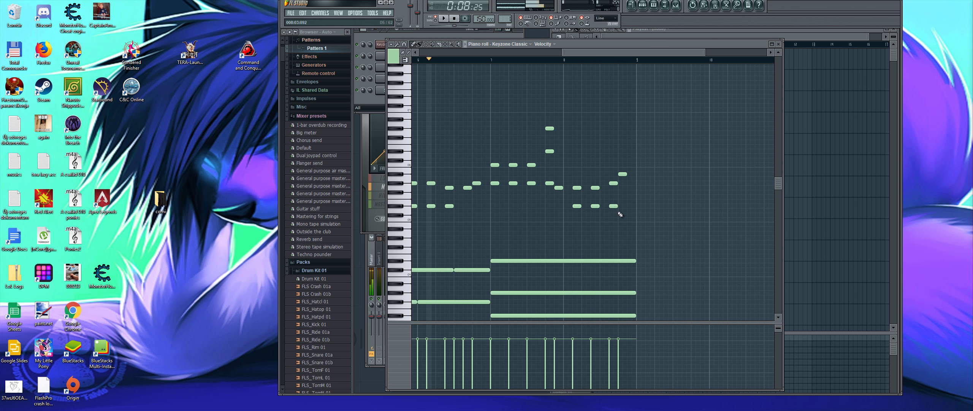
Draw two short low notes, one below the other, near the melody's end and play them back
click(620, 224)
click(619, 239)
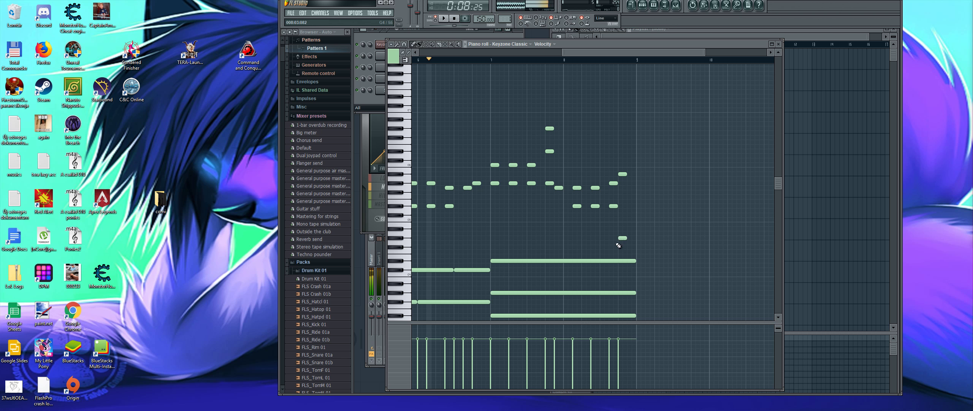
key(space)
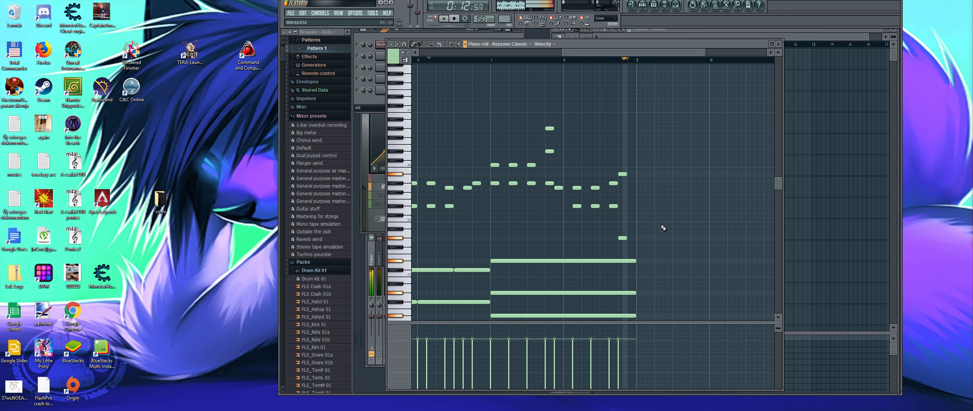
Scroll the piano roll back to bar 1 and drag its window down-right to reveal the channel rack
drag(650, 53, 567, 82)
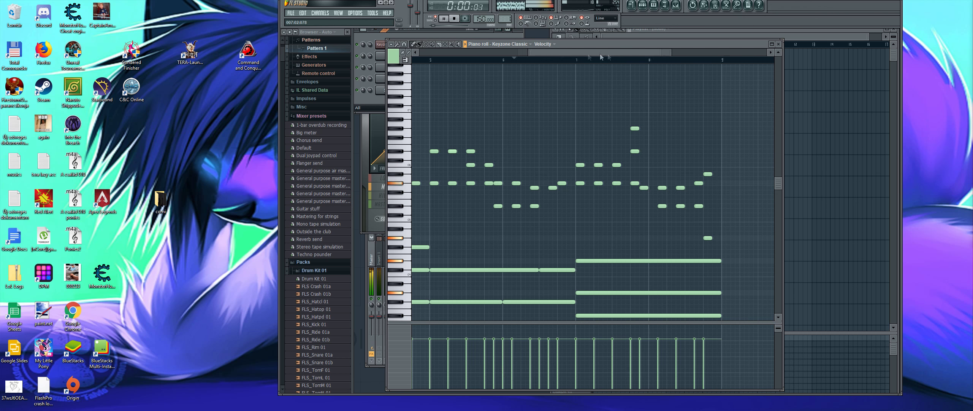
drag(602, 53, 490, 53)
scroll(513, 108, down, 3)
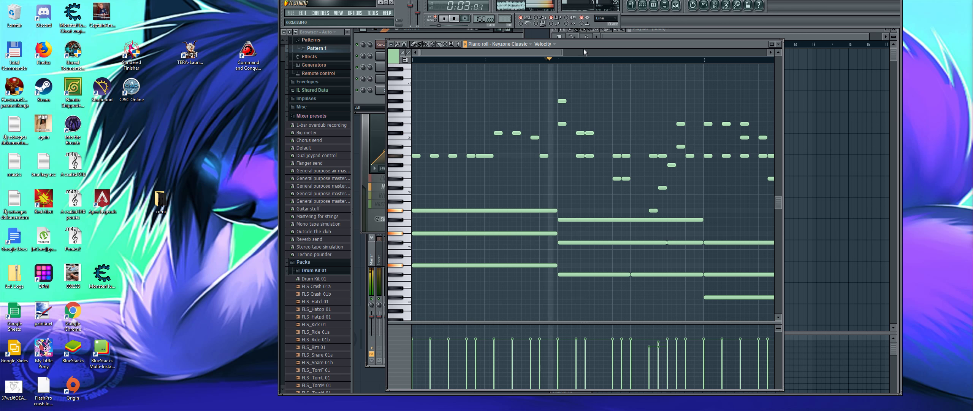
drag(584, 45, 582, 124)
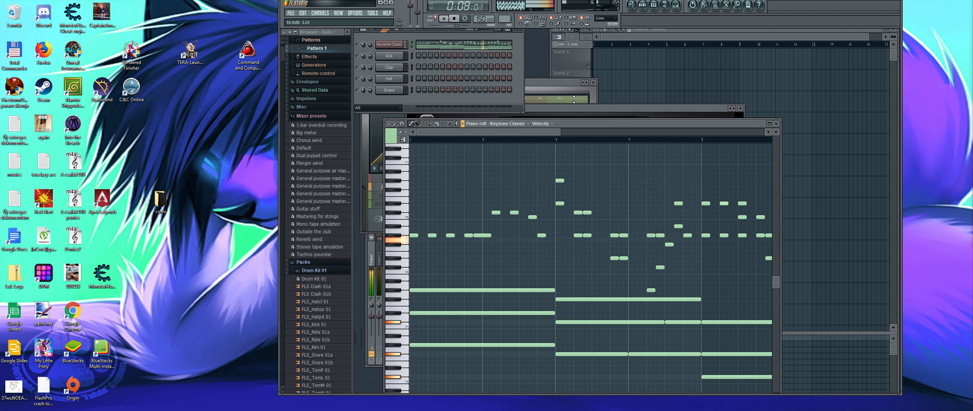
Insert a DirectWave channel from the Channel Rack menu and open its BROWSE folder picker
right_click(406, 61)
mouse_move(433, 134)
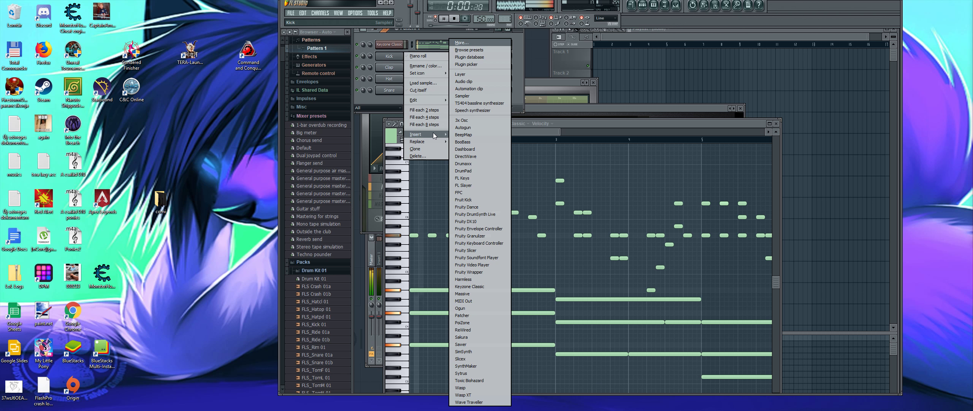
click(473, 157)
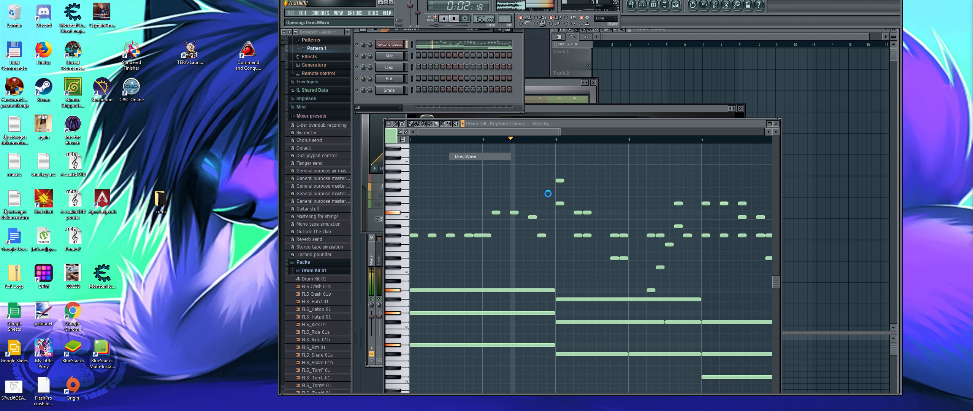
click(710, 154)
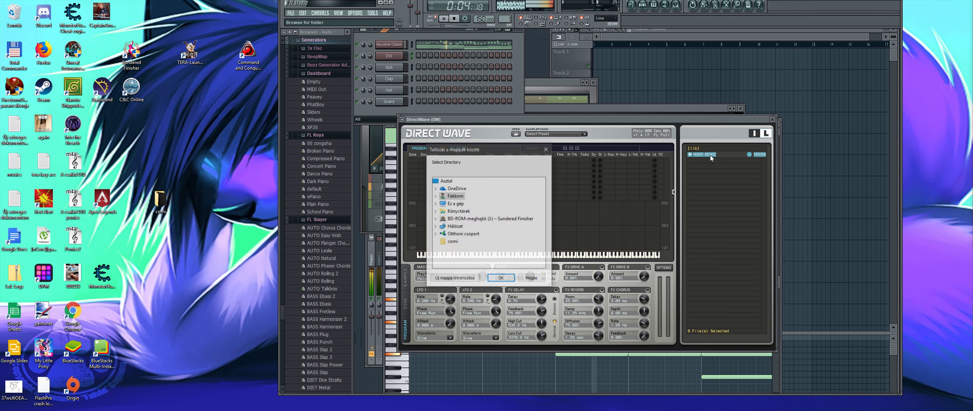
Choose the sample library folder on the D: drive as DirectWave's browse folder
click(436, 205)
scroll(445, 226, down, 1)
click(443, 226)
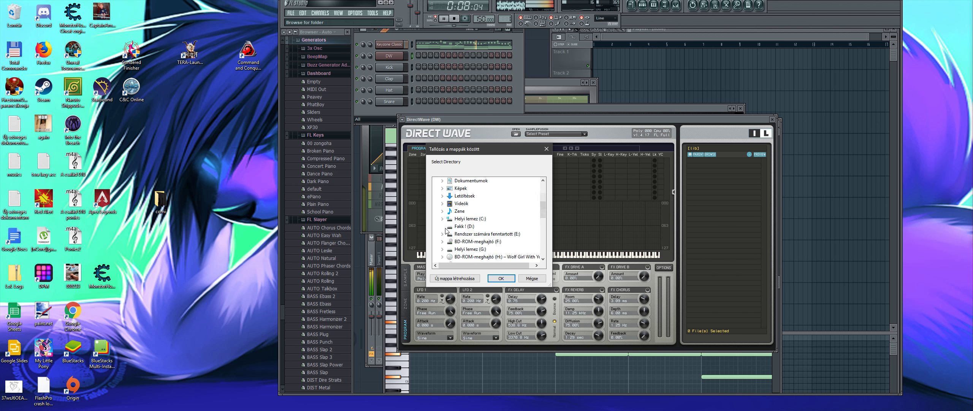
click(481, 219)
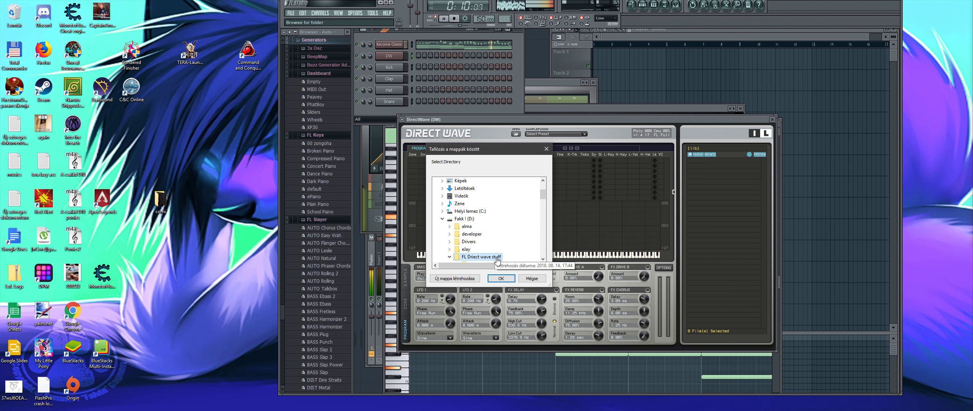
scroll(499, 251, down, 1)
click(501, 278)
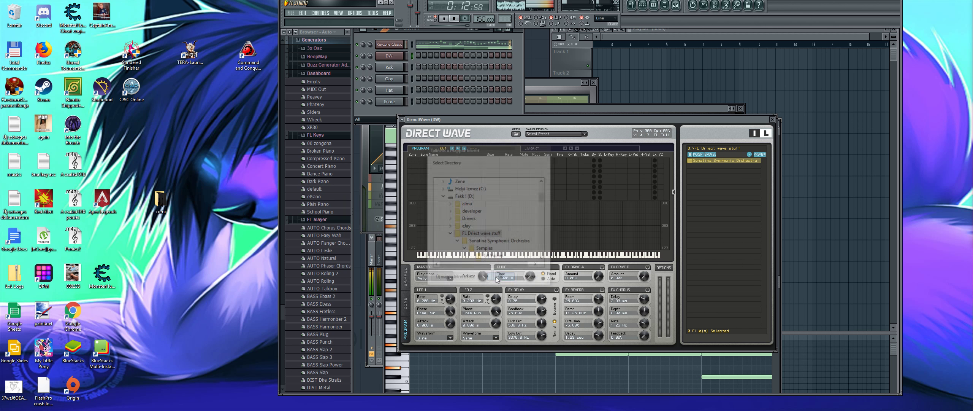
Load Strings - 1st Violins Sustain.sfz from the Sonatina Symphonic Orchestra folder
double_click(695, 161)
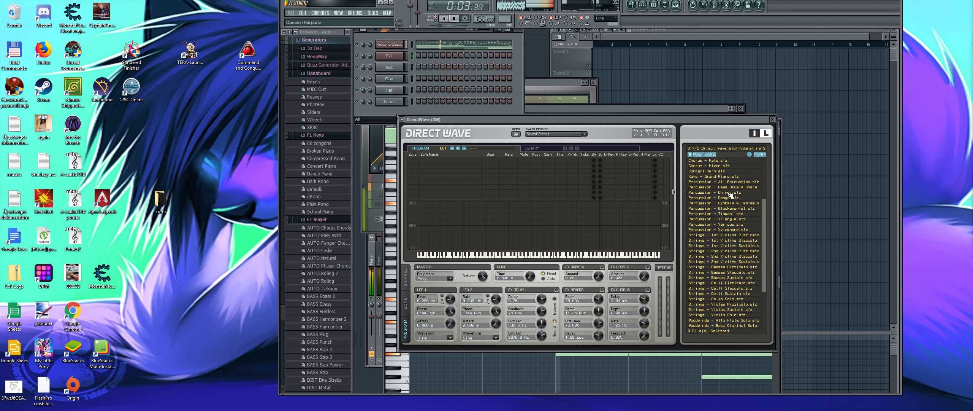
scroll(735, 226, down, 1)
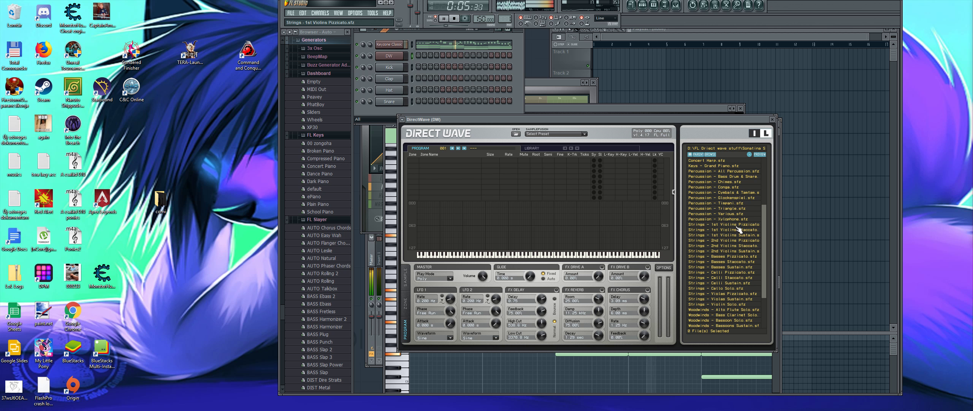
click(732, 236)
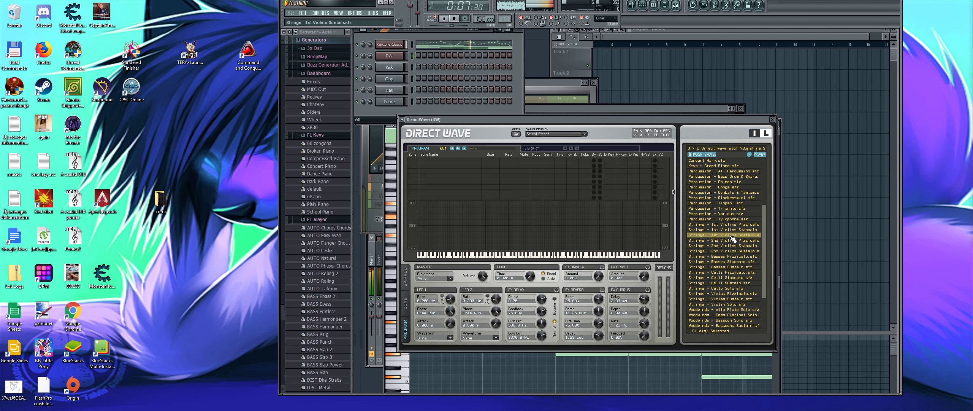
double_click(732, 235)
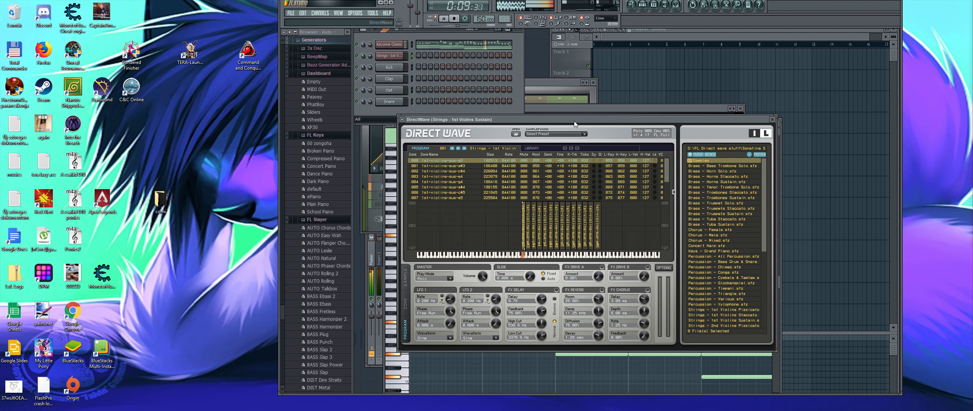
drag(575, 120, 572, 120)
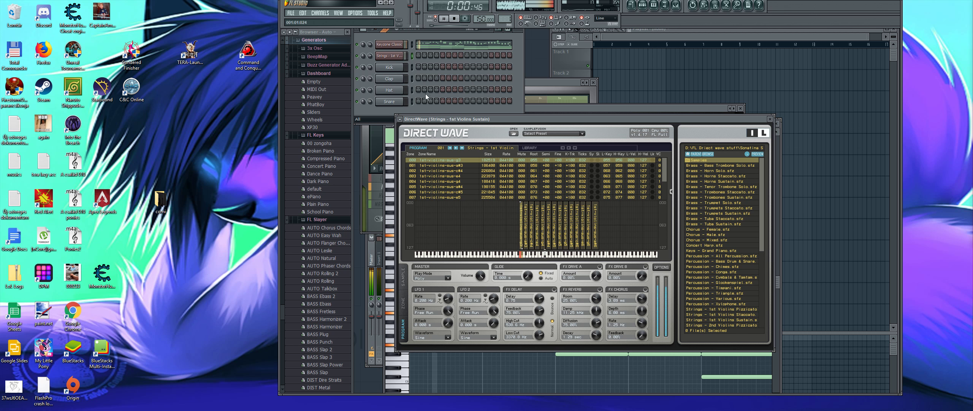
drag(370, 56, 370, 71)
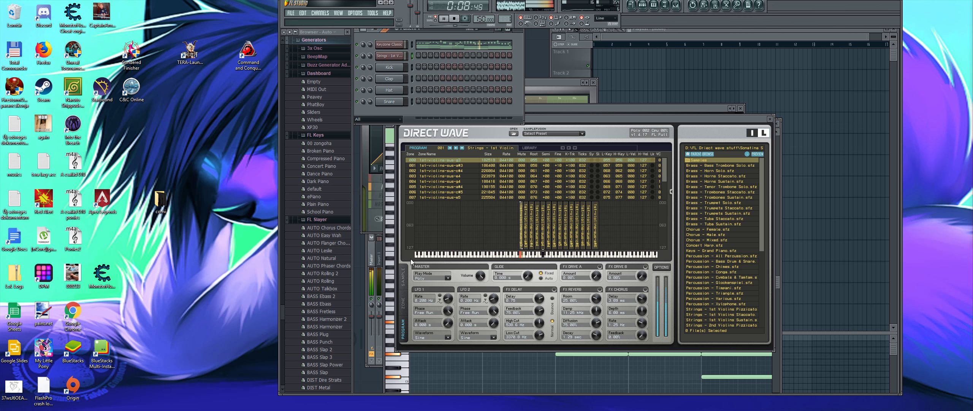
click(405, 286)
click(404, 296)
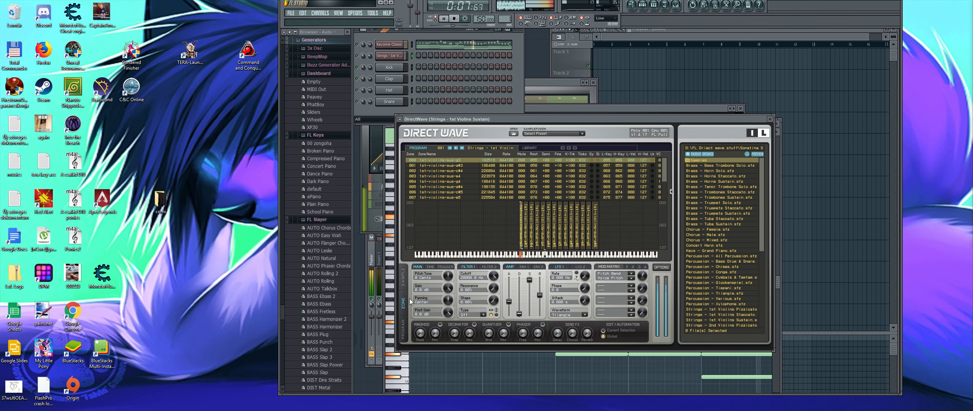
click(404, 332)
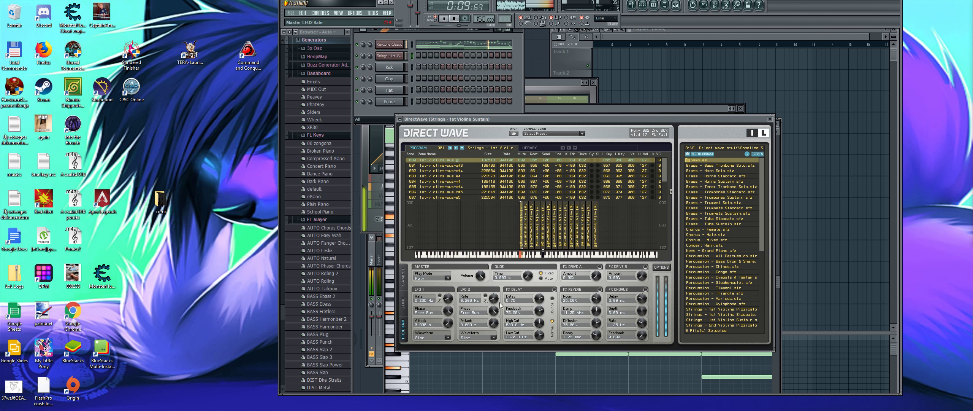